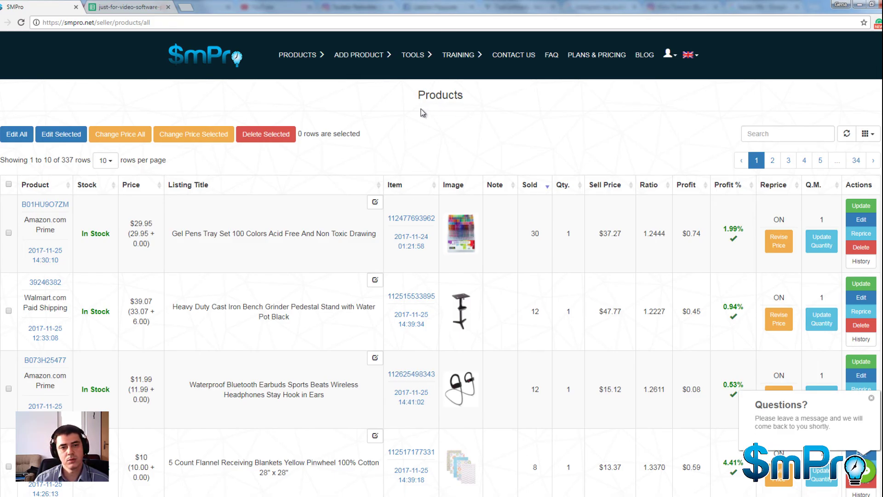
Step: Open the Sales Report tool and generate a report covering 3 days
{"action": "left_click", "coordinate": [417, 64]}
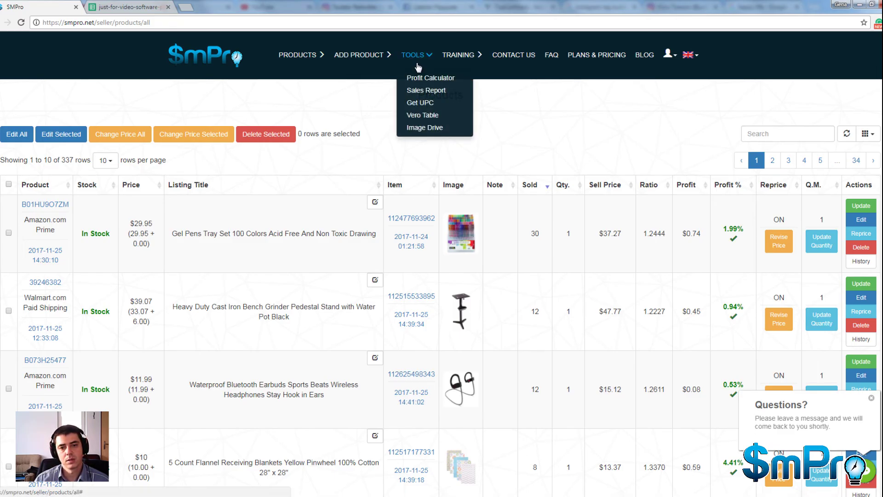
{"action": "left_click", "coordinate": [420, 89]}
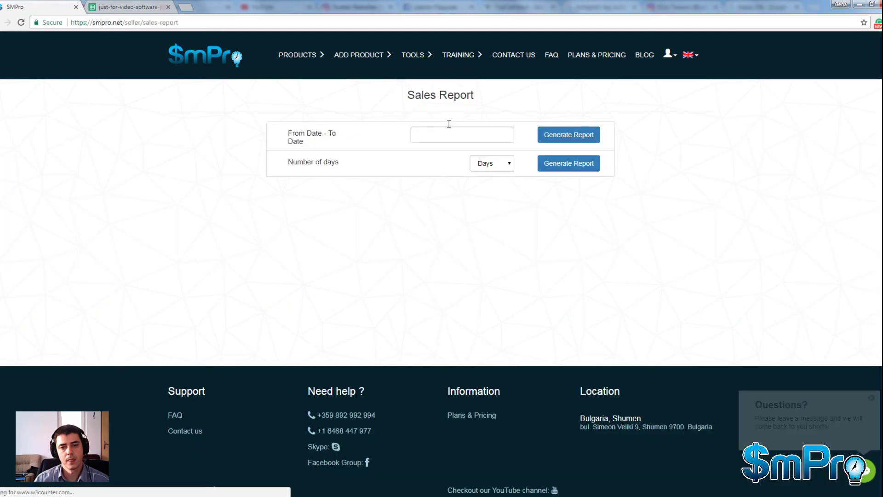
{"action": "left_click", "coordinate": [473, 134]}
{"action": "left_click", "coordinate": [337, 236]}
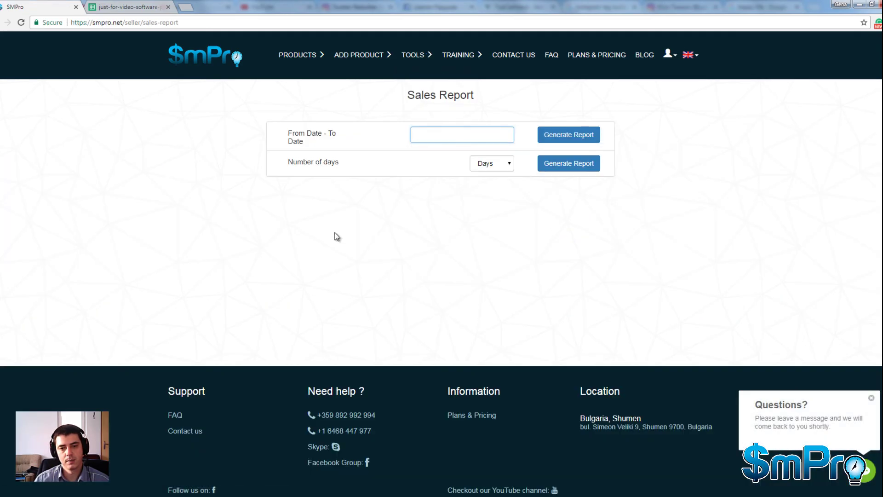
{"action": "left_click", "coordinate": [489, 164]}
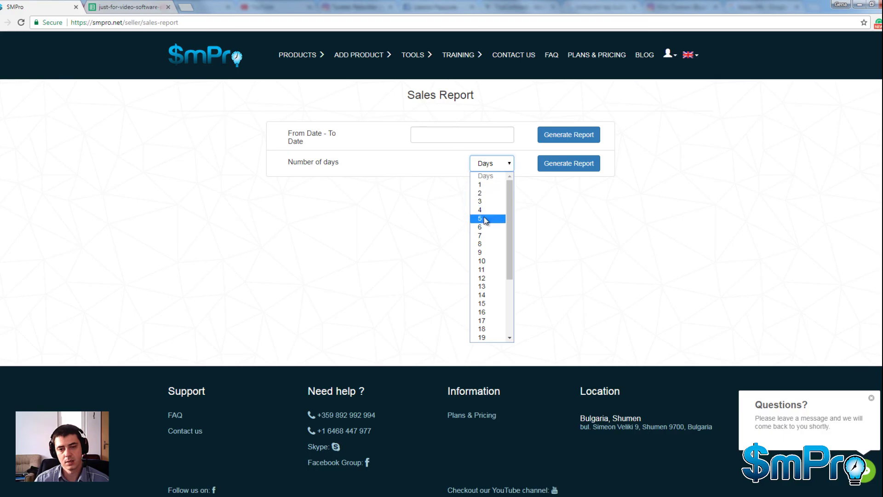
{"action": "left_click", "coordinate": [481, 201]}
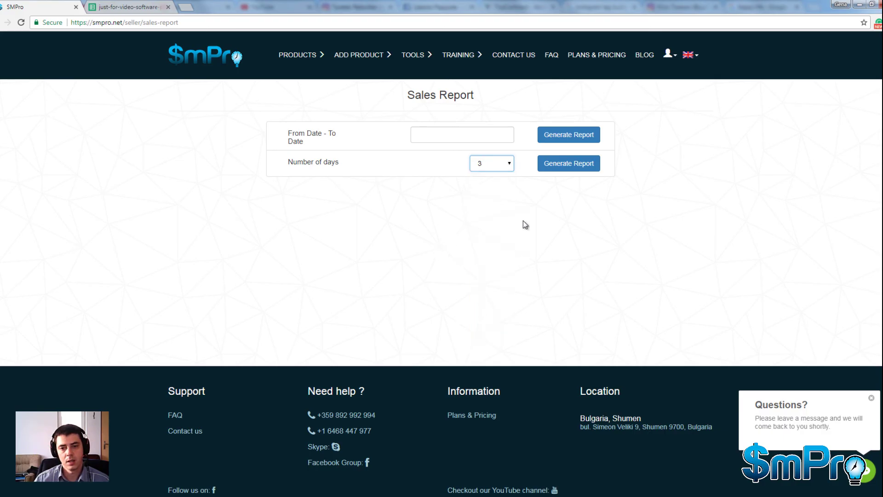
{"action": "left_click", "coordinate": [560, 168]}
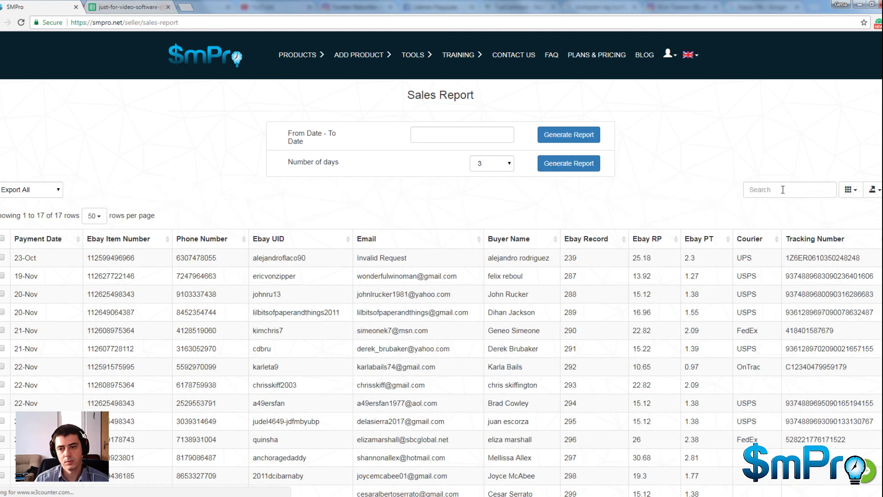
Step: Filter the sales report by "asdasf" and export it in MS-Excel format
{"action": "left_click", "coordinate": [783, 189]}
{"action": "type", "text": "asdasf"}
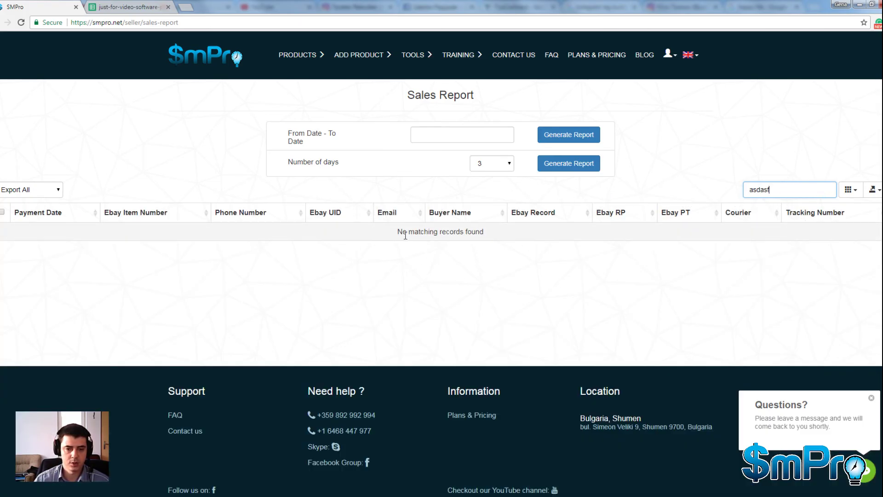
{"action": "left_click", "coordinate": [872, 189]}
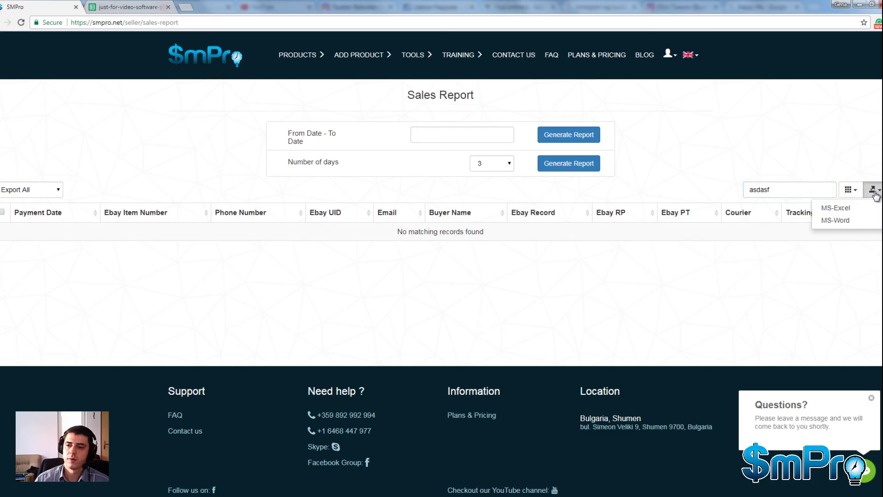
{"action": "left_click", "coordinate": [851, 209]}
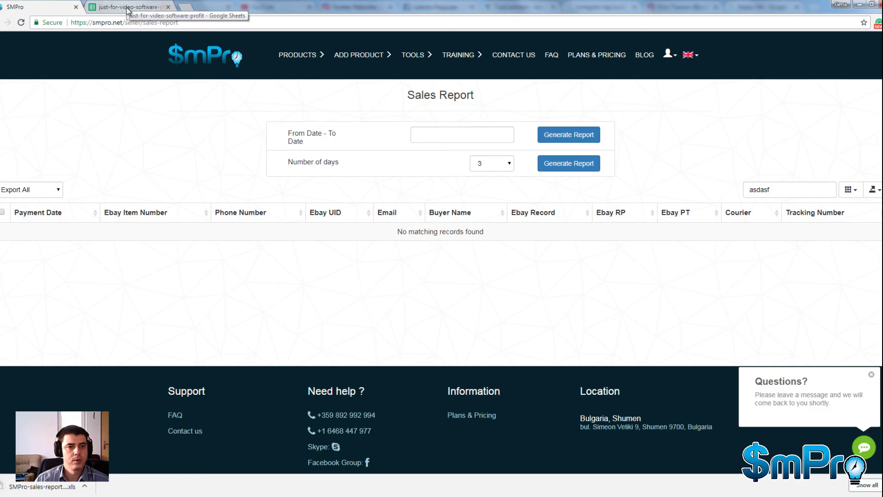
Step: Switch to the just-for-video-software-profit Google Sheet and review the order columns from payment date through Ebay Record
{"action": "left_click", "coordinate": [129, 10]}
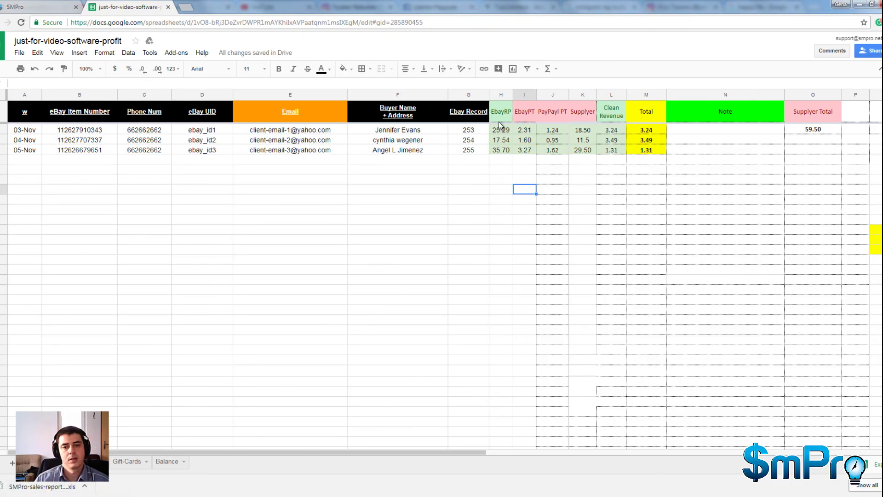
{"action": "left_click", "coordinate": [505, 181]}
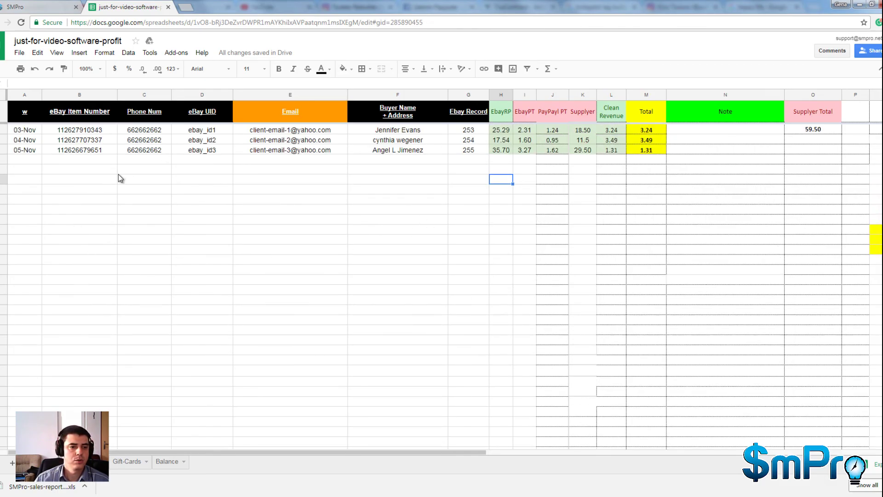
{"action": "left_click_drag", "start_coordinate": [31, 132], "coordinate": [29, 149]}
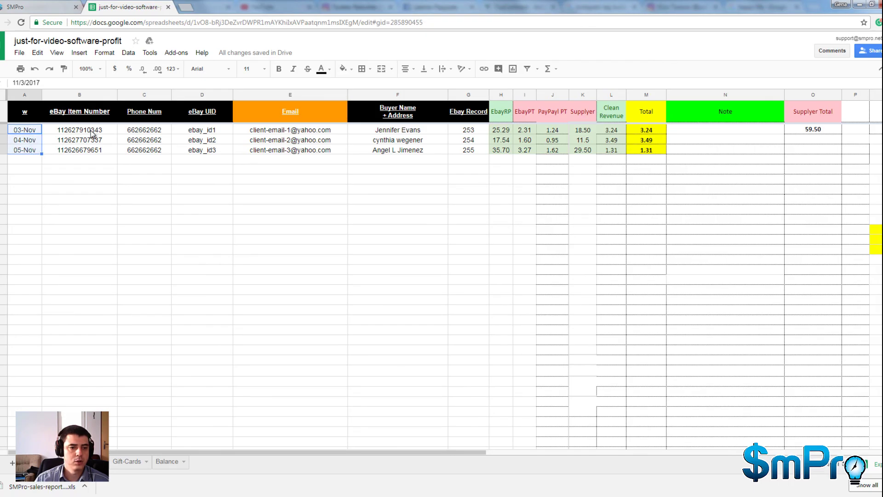
{"action": "left_click_drag", "start_coordinate": [94, 133], "coordinate": [152, 150]}
{"action": "left_click", "coordinate": [140, 133]}
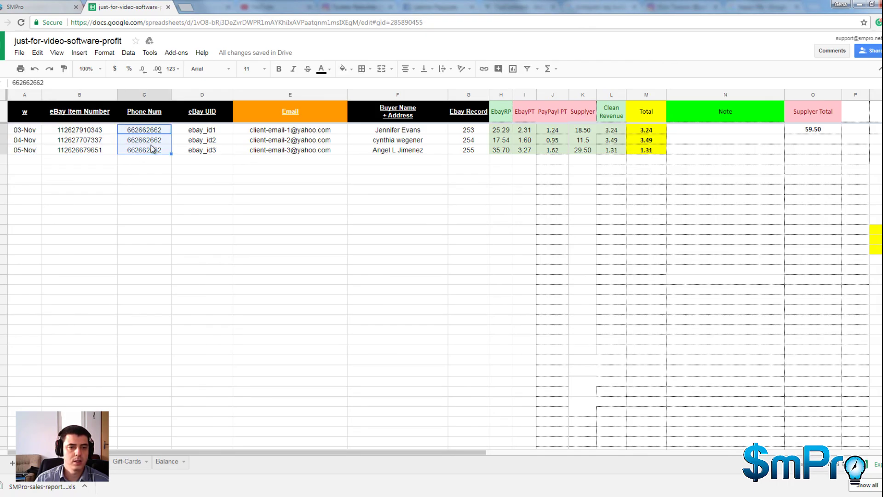
{"action": "left_click_drag", "start_coordinate": [199, 133], "coordinate": [203, 153]}
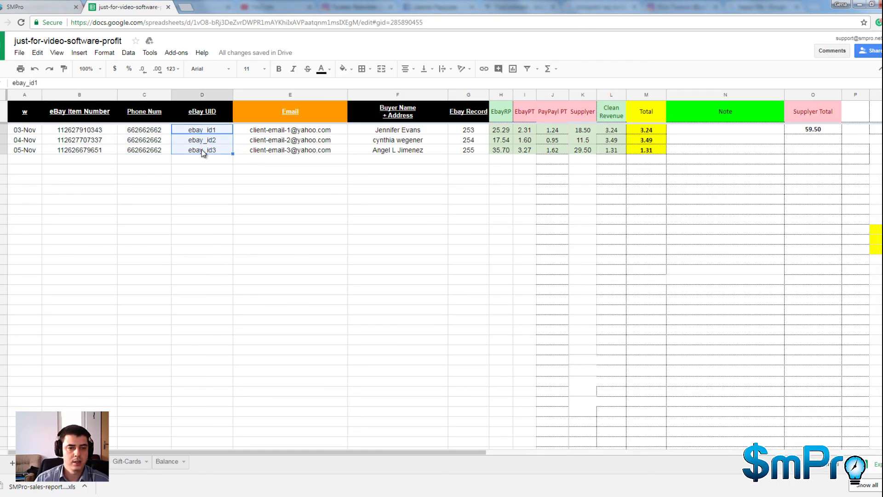
{"action": "left_click_drag", "start_coordinate": [275, 132], "coordinate": [276, 151]}
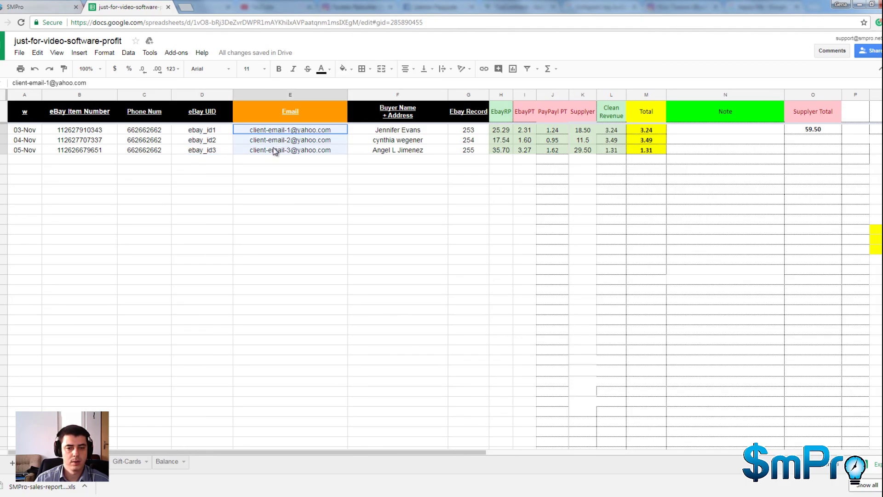
{"action": "left_click_drag", "start_coordinate": [405, 132], "coordinate": [472, 131]}
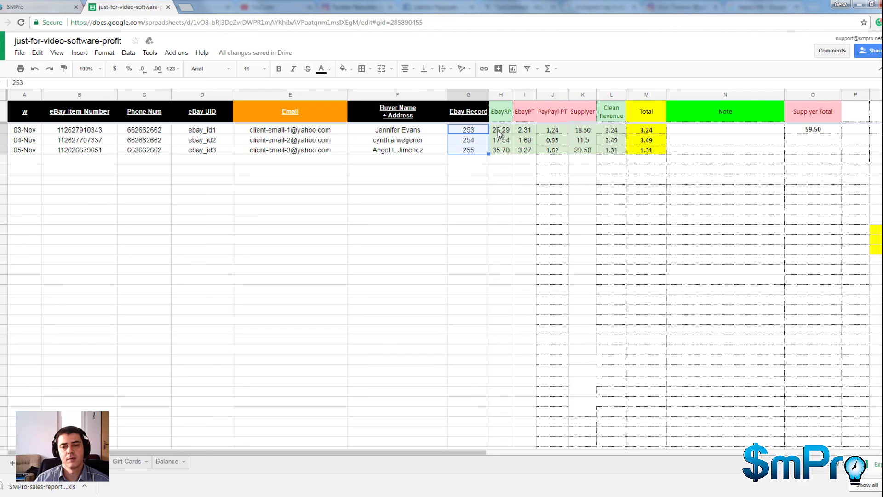
Step: Examine the EbayRP and EbayPT columns and the first order's EbayPT value
{"action": "left_click", "coordinate": [501, 132]}
{"action": "left_click", "coordinate": [502, 95]}
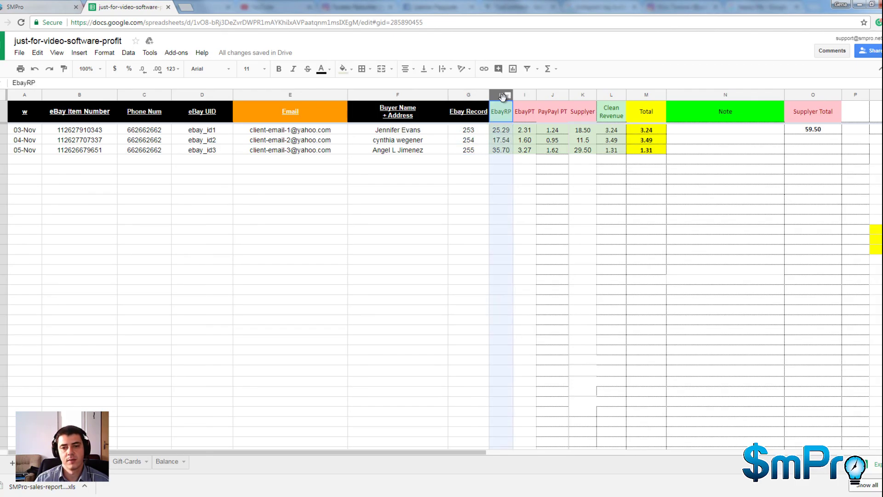
{"action": "left_click", "coordinate": [525, 95]}
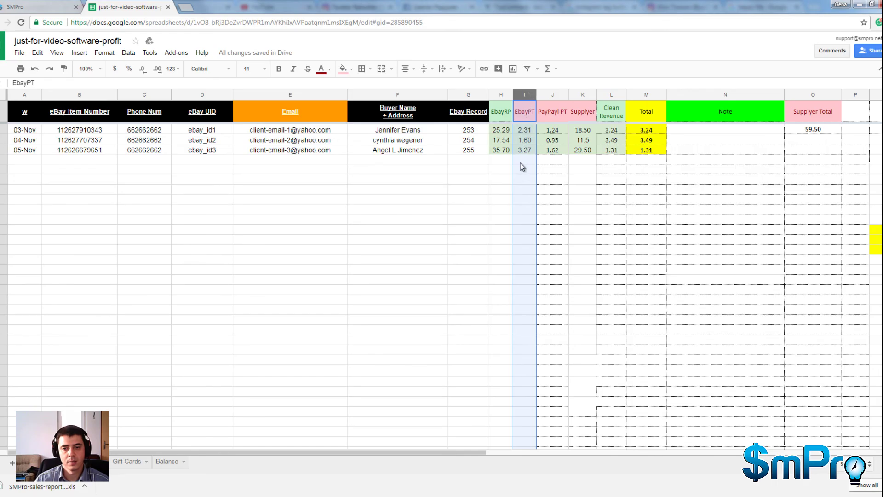
{"action": "left_click", "coordinate": [521, 130]}
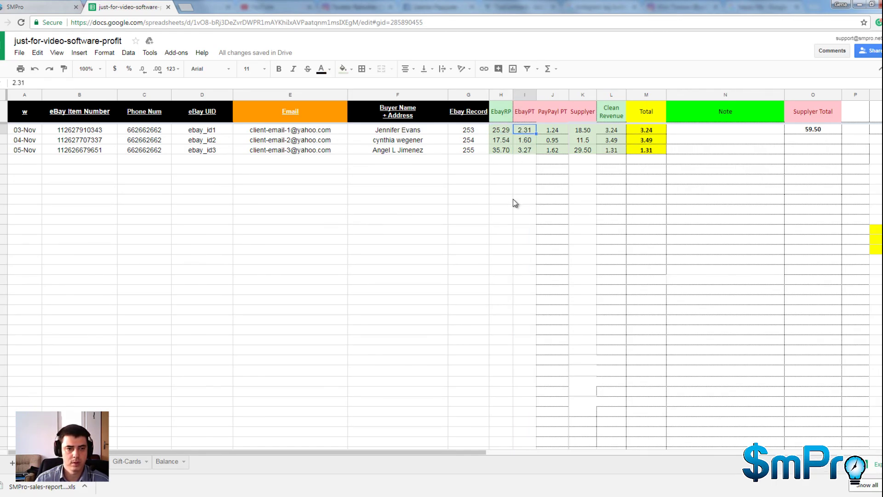
Step: Inspect the PayPal fee formula of the 03-Nov order, including its percentage rate, without changing it
{"action": "left_click", "coordinate": [560, 94]}
{"action": "left_click", "coordinate": [559, 131]}
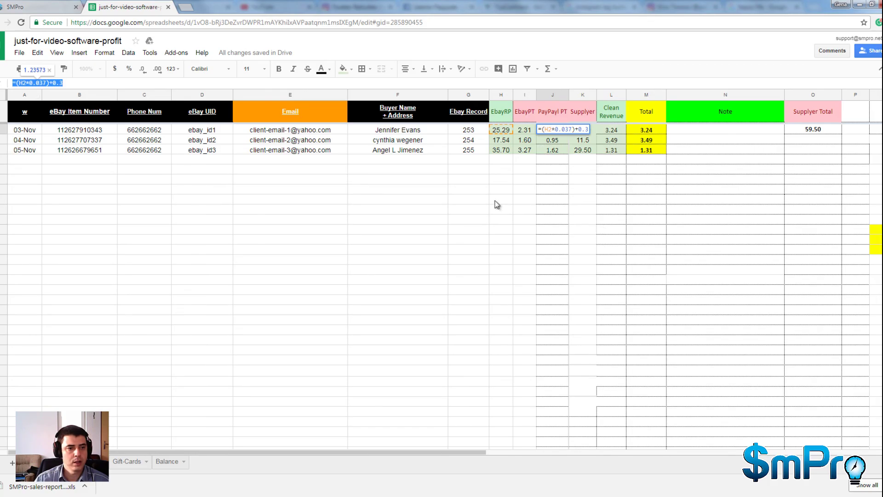
{"action": "left_click", "coordinate": [67, 82]}
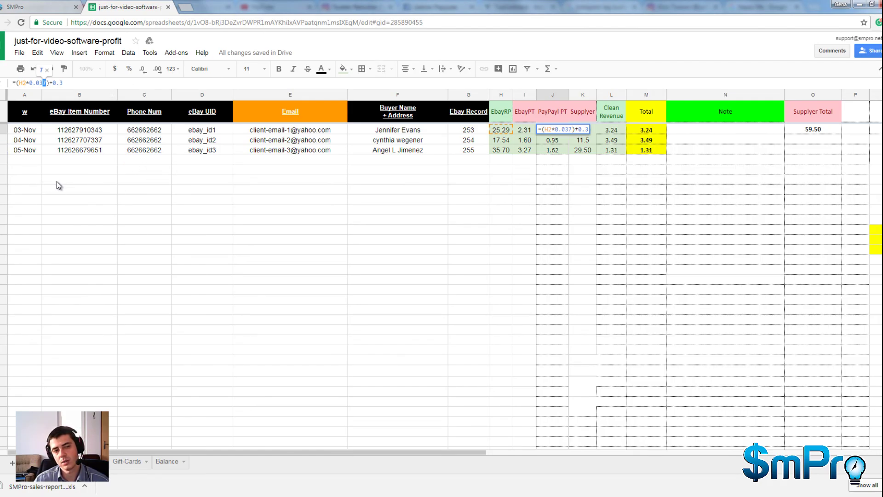
{"action": "triple_click", "coordinate": [48, 83]}
{"action": "key", "text": "Escape"}
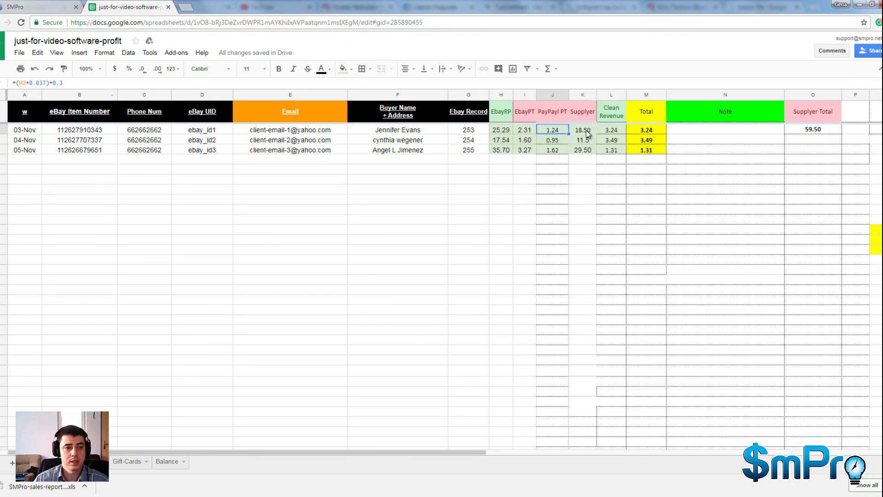
Step: Inspect the supplier cost entered for the 03-Nov order
{"action": "left_click", "coordinate": [586, 131]}
{"action": "triple_click", "coordinate": [35, 84]}
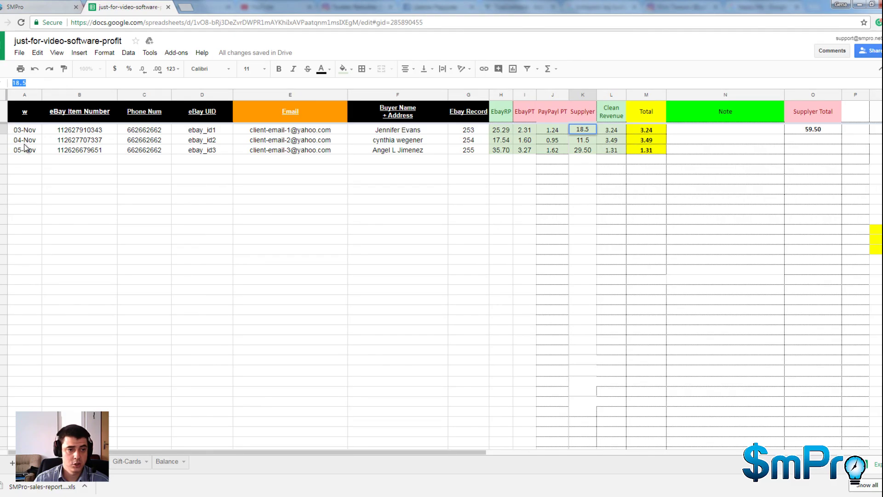
{"action": "type", "text": "18.50"}
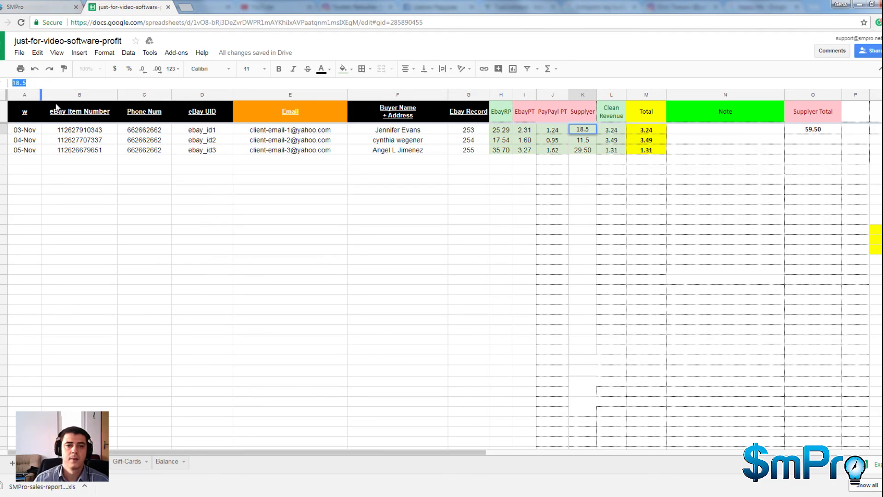
Step: Examine the Clean Revenue formulas of the three November orders
{"action": "left_click", "coordinate": [619, 130]}
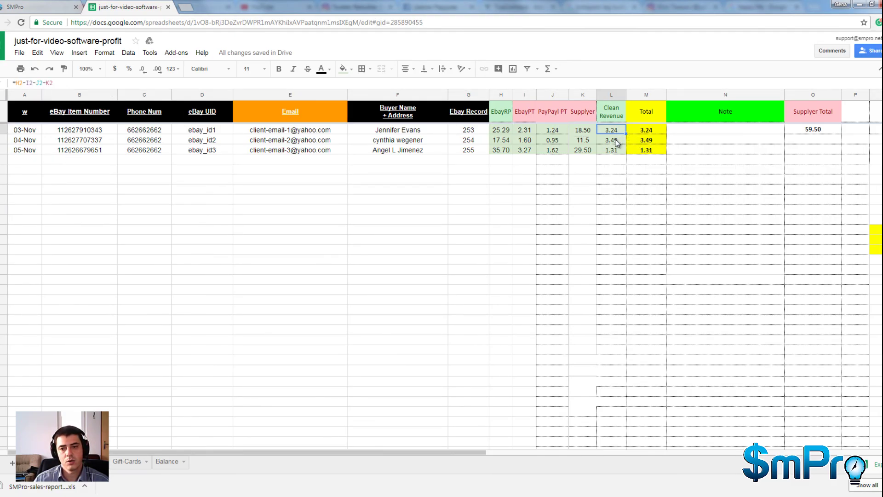
{"action": "left_click", "coordinate": [617, 141]}
{"action": "left_click", "coordinate": [617, 153]}
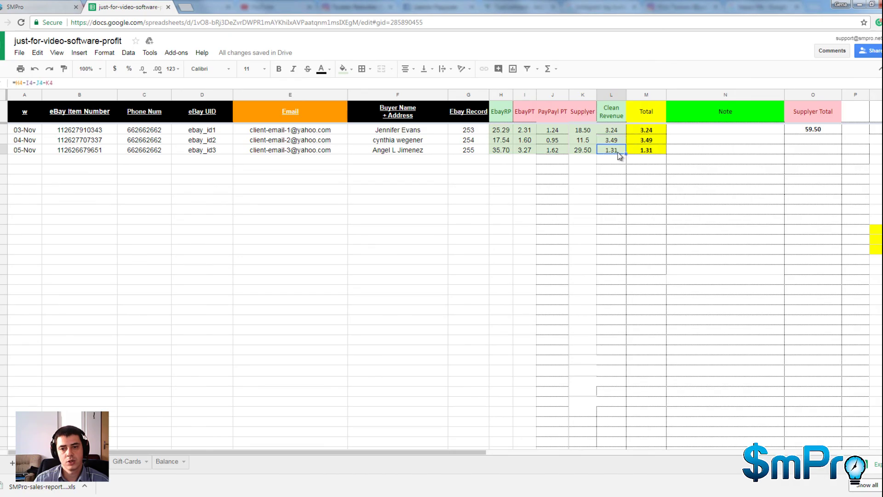
{"action": "left_click", "coordinate": [612, 132]}
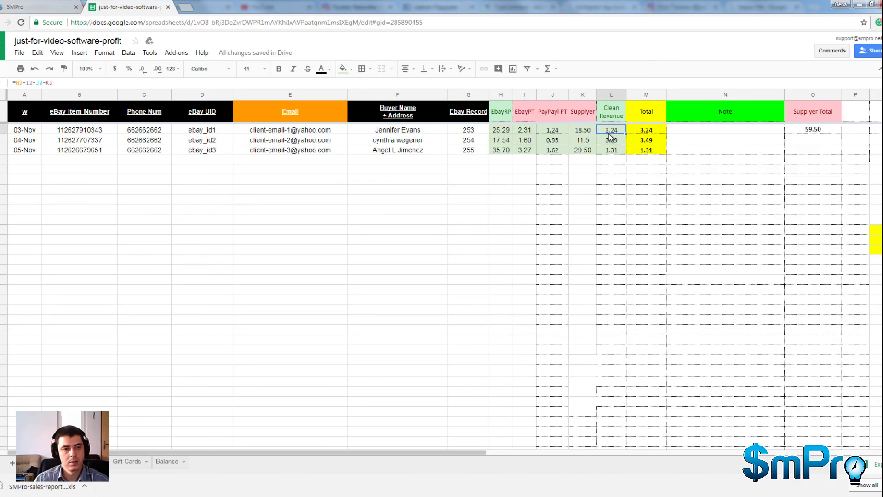
{"action": "left_click", "coordinate": [612, 141]}
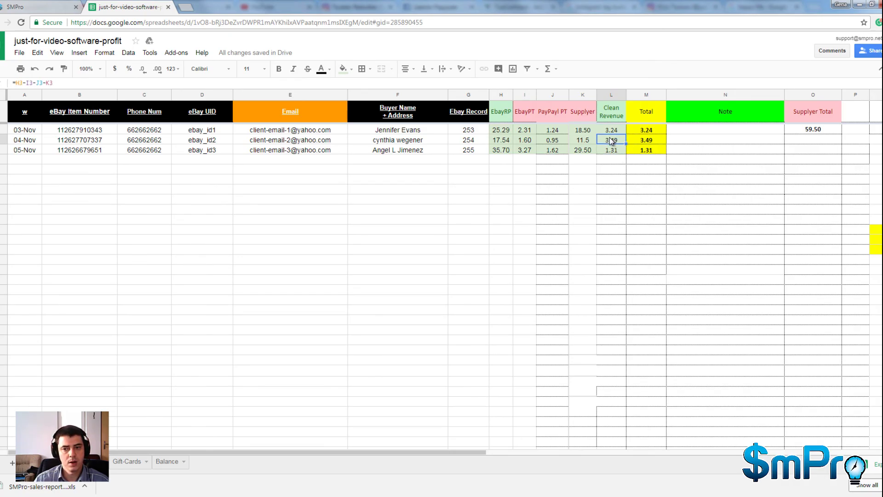
Step: Examine the Total formulas of the three November orders, viewing the 05-Nov formula in the cell
{"action": "left_click", "coordinate": [644, 131]}
{"action": "left_click", "coordinate": [646, 141]}
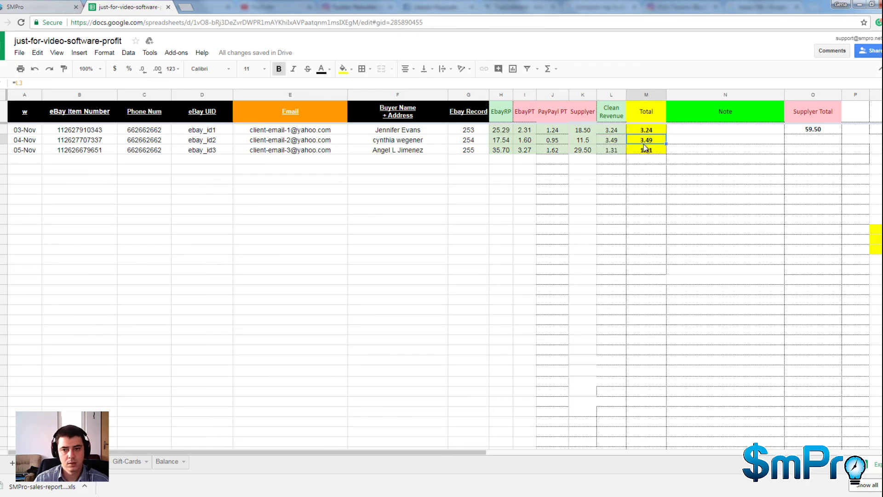
{"action": "left_click", "coordinate": [646, 151]}
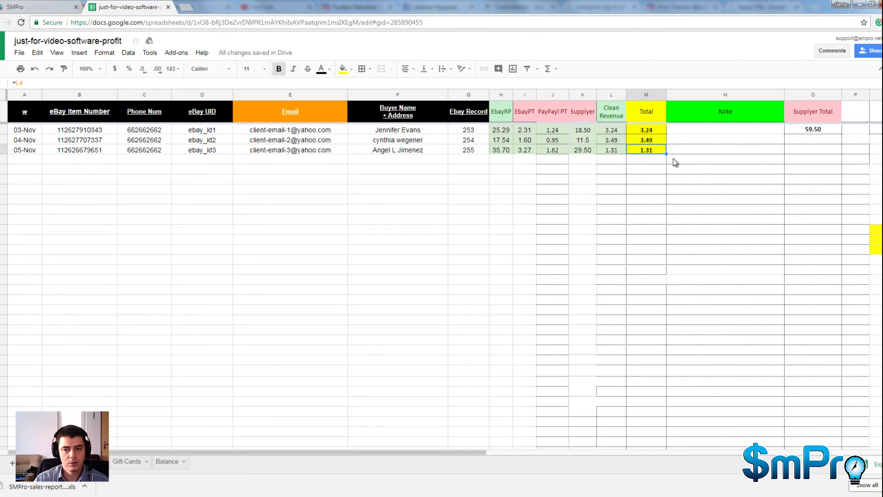
{"action": "double_click", "coordinate": [645, 151]}
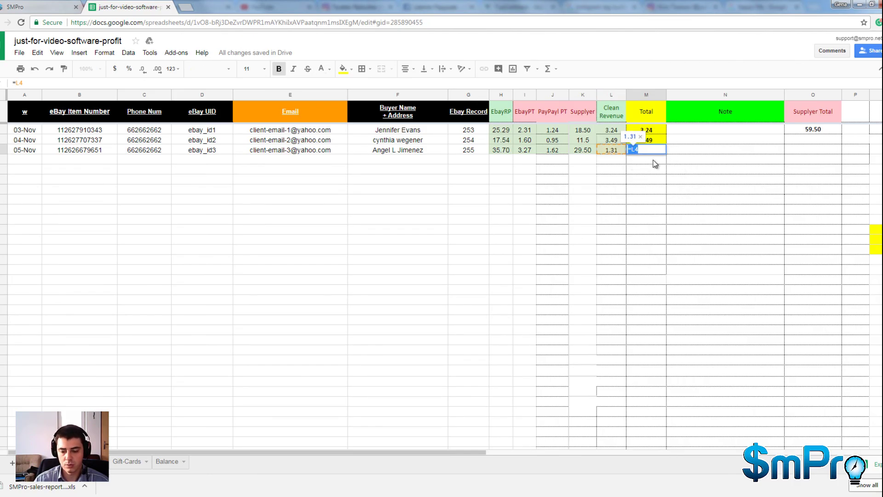
{"action": "key", "text": "Escape"}
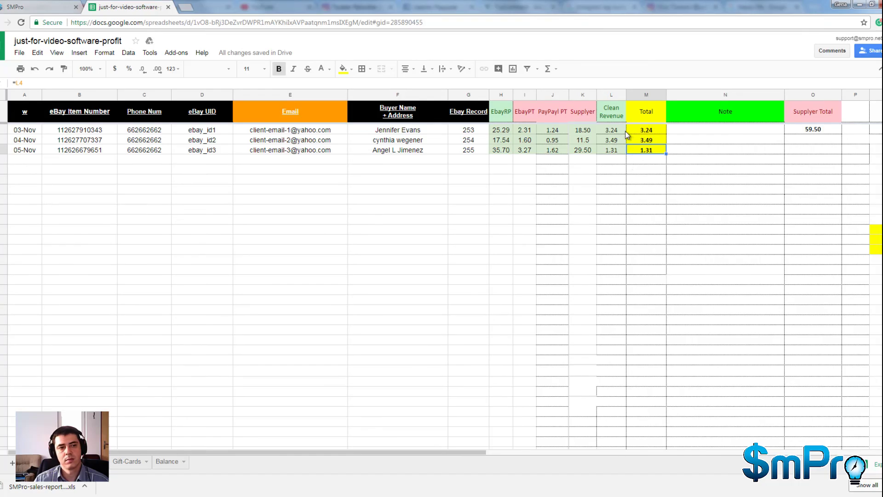
Step: Set the 04-Nov order's Total formula to =L2+L3, adding the first two orders' Clean Revenue
{"action": "left_click", "coordinate": [646, 132]}
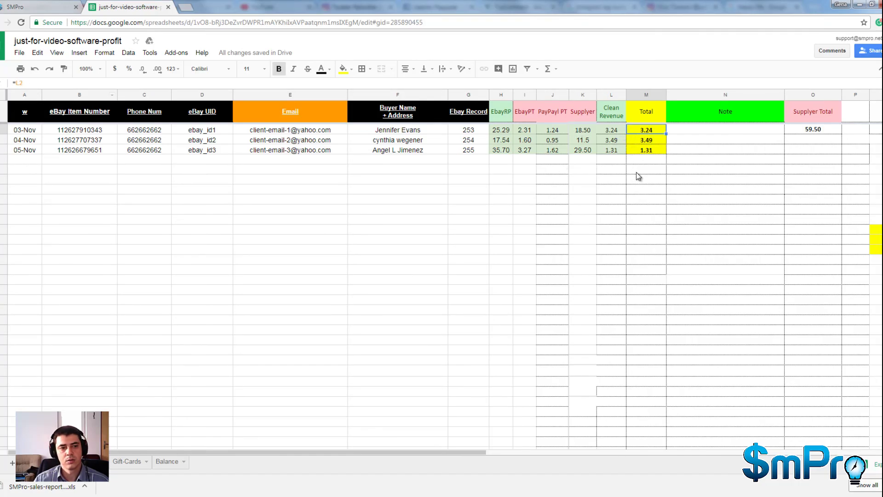
{"action": "left_click", "coordinate": [616, 138]}
{"action": "left_click", "coordinate": [655, 140]}
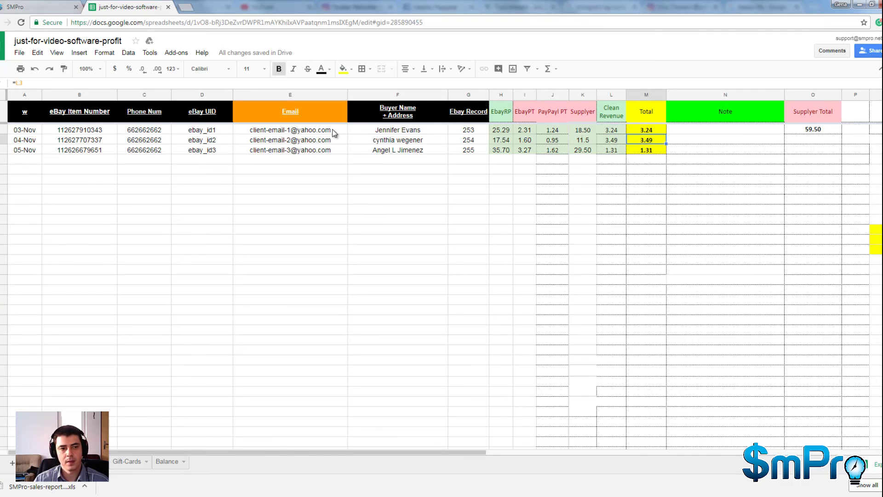
{"action": "key", "text": "Return"}
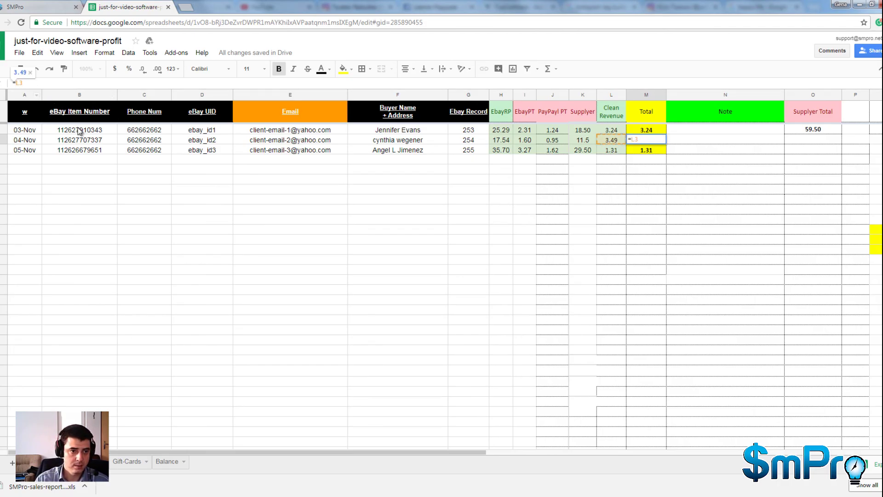
{"action": "type", "text": "L2+L"}
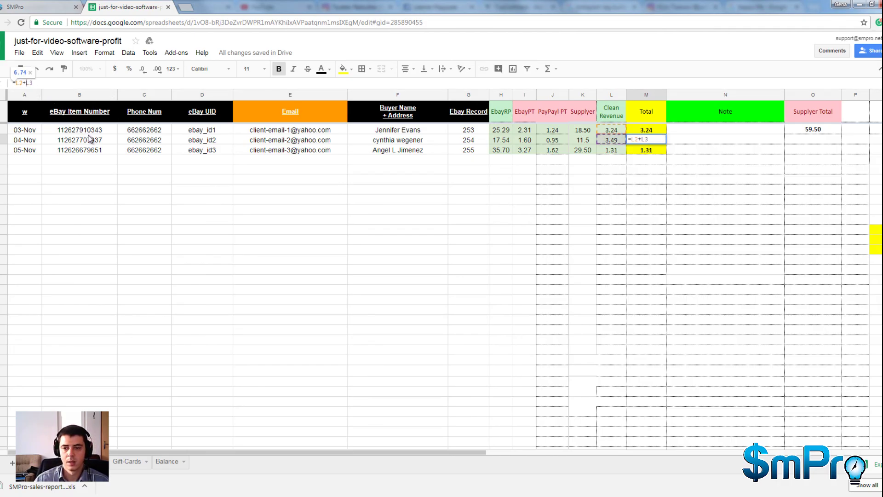
{"action": "key", "text": "Return"}
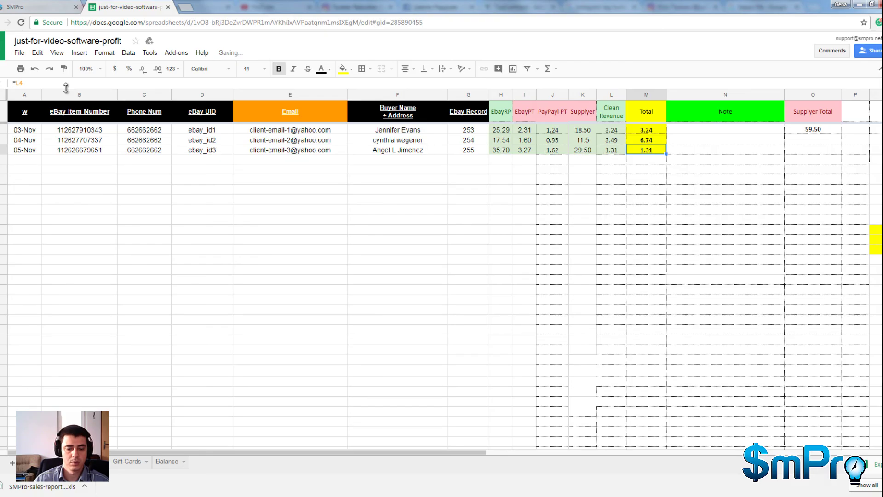
Step: Set the 05-Nov order's Total formula to =L3+L4
{"action": "left_click", "coordinate": [14, 84]}
{"action": "type", "text": "L3"}
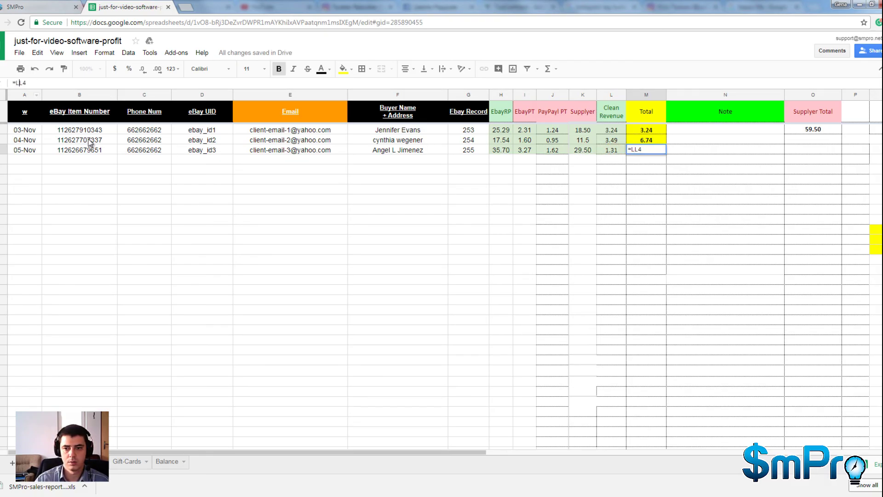
{"action": "type", "text": "+"}
{"action": "key", "text": "Return"}
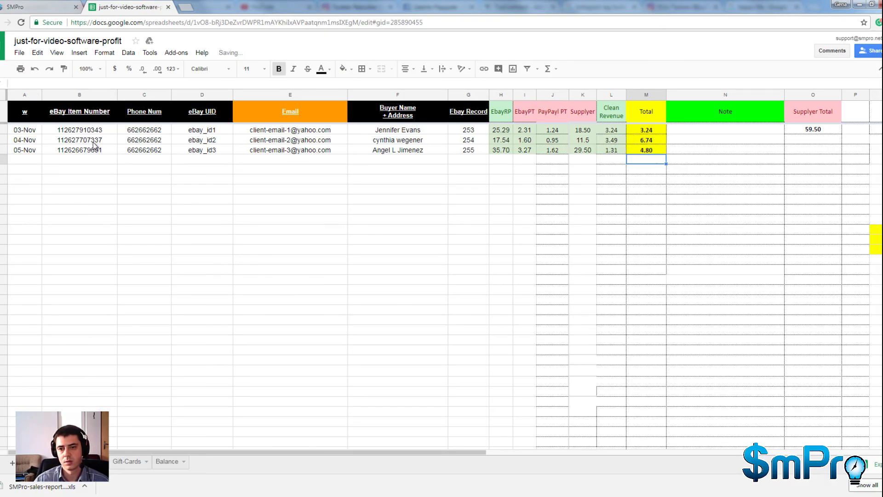
Step: Change the 05-Nov order's Total formula to =L3+K4
{"action": "left_click", "coordinate": [635, 150]}
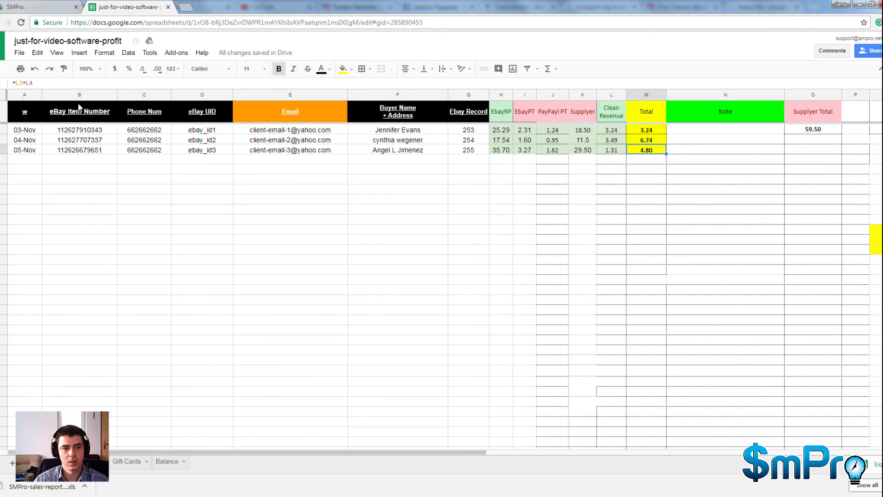
{"action": "left_click", "coordinate": [29, 84]}
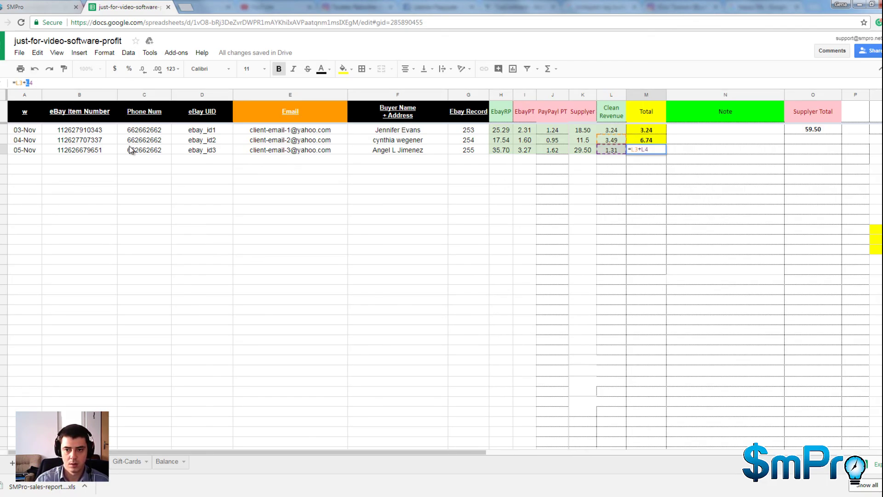
{"action": "type", "text": "K4"}
{"action": "key", "text": "Return"}
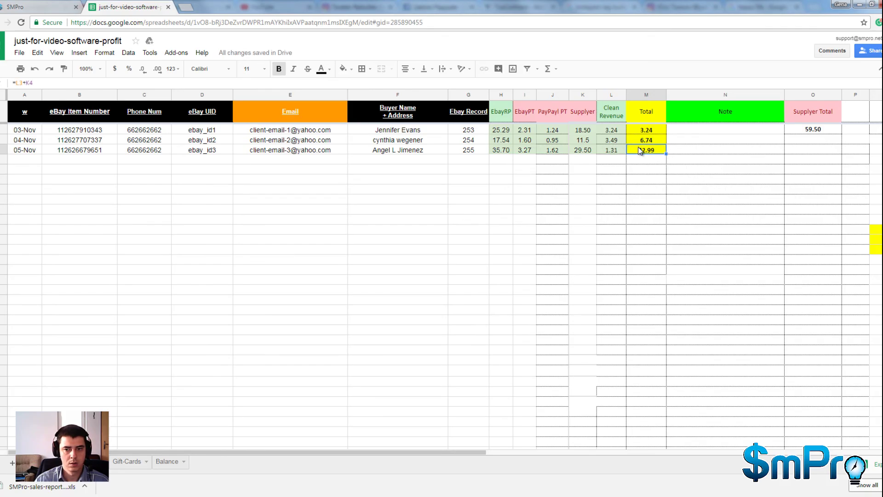
Step: Correct the 05-Nov order's Total formula to =M3+L4, adding its Clean Revenue to the previous order's Total
{"action": "left_click", "coordinate": [635, 150]}
{"action": "left_click", "coordinate": [29, 84]}
{"action": "left_click_drag", "start_coordinate": [29, 84], "coordinate": [26, 84]}
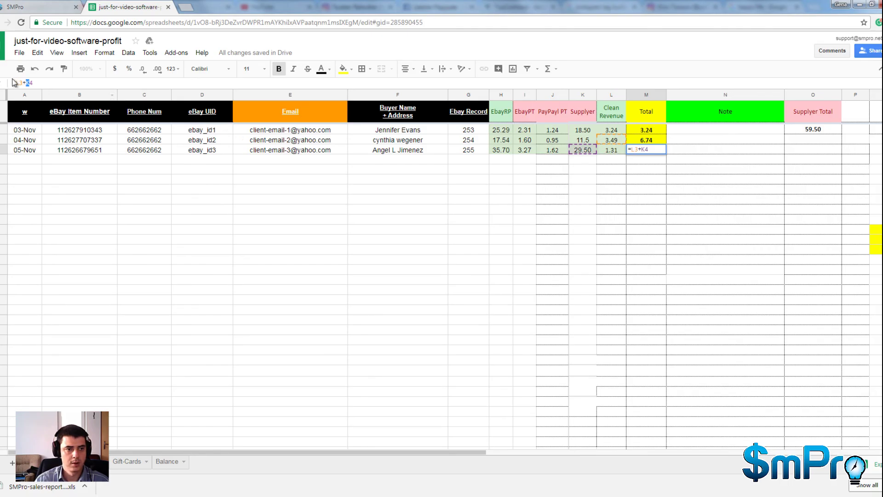
{"action": "left_click", "coordinate": [18, 83]}
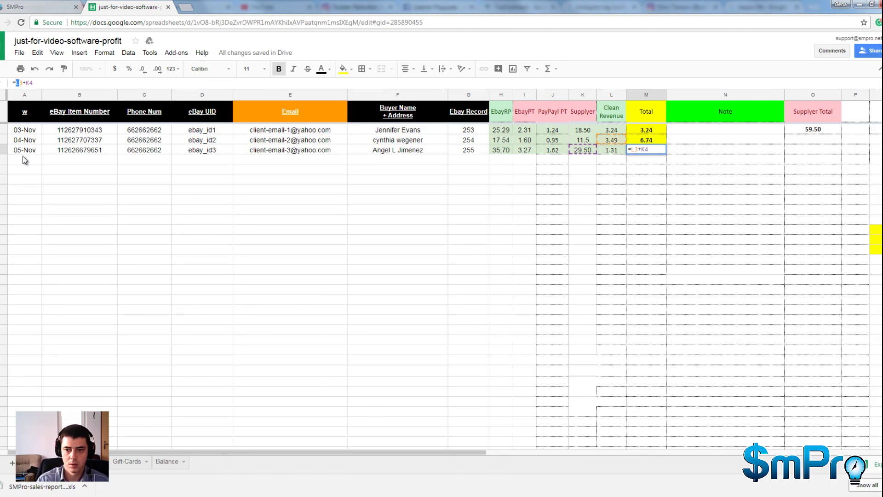
{"action": "key", "text": "BackSpace"}
{"action": "type", "text": "M"}
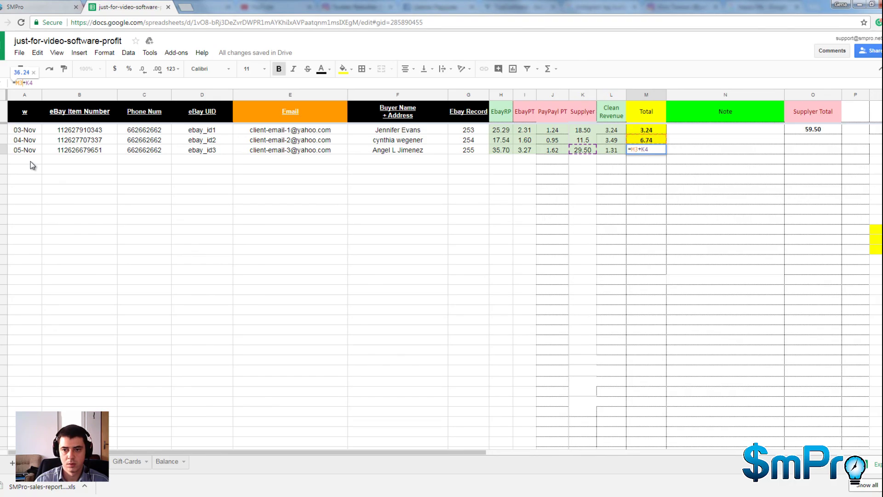
{"action": "left_click", "coordinate": [643, 149]}
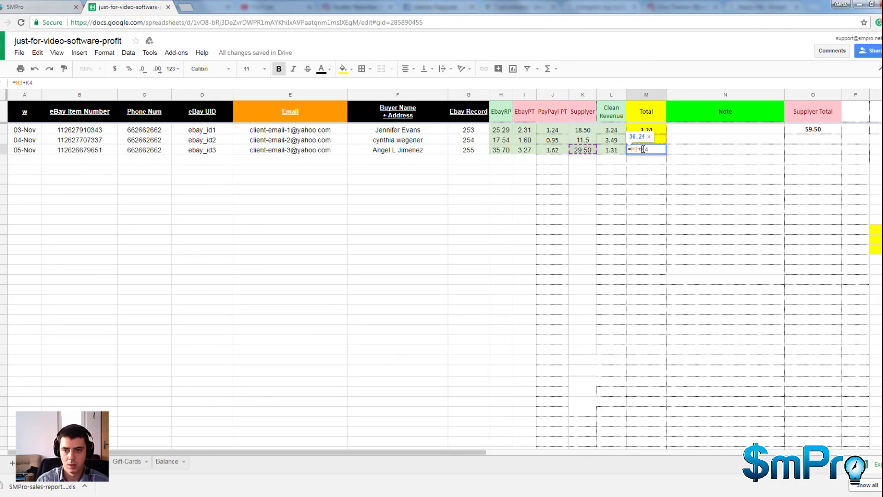
{"action": "type", "text": "L"}
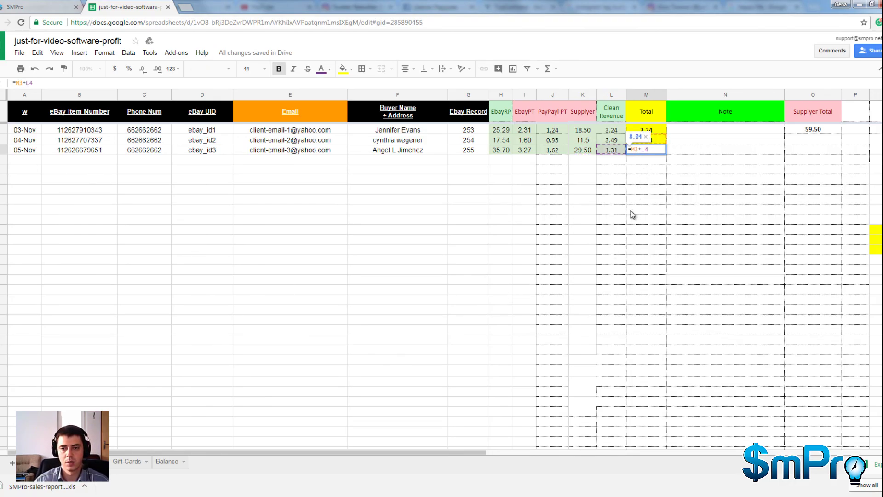
{"action": "key", "text": "Return"}
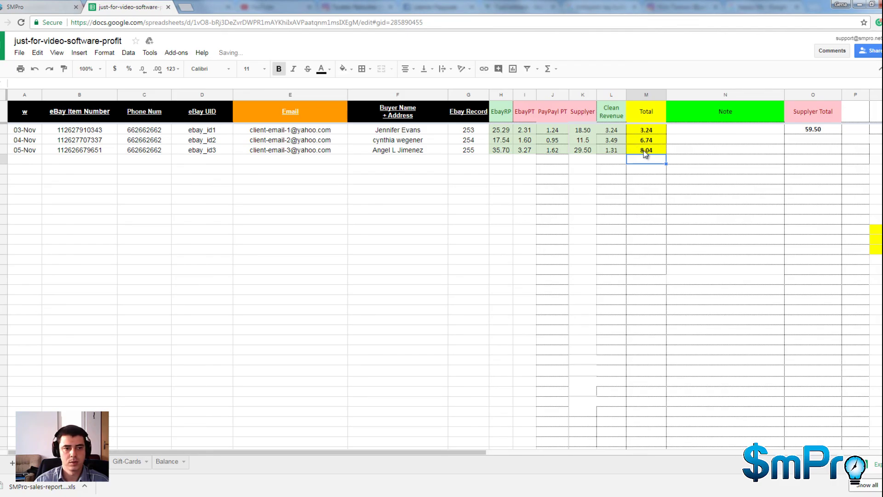
Step: Set the 04-Nov order's Total formula to =M2+L3, adding its Clean Revenue to the 03-Nov Total
{"action": "key", "text": "Up"}
{"action": "key", "text": "Down"}
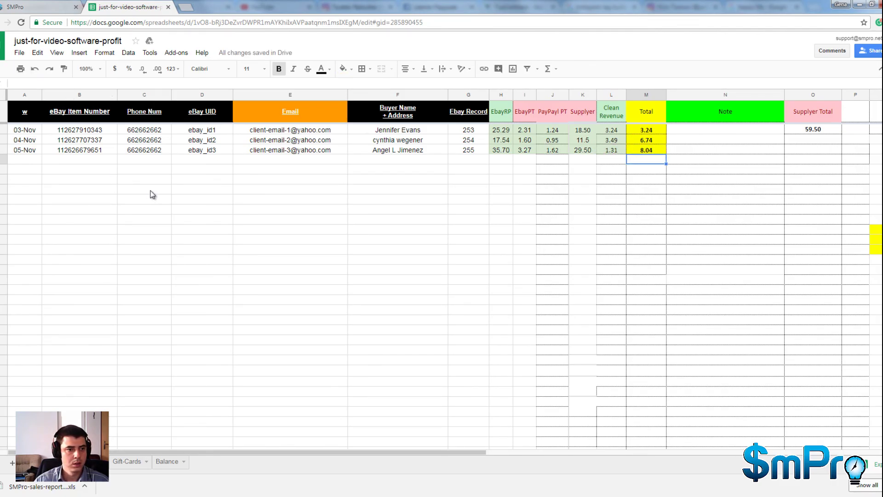
{"action": "key", "text": "Up"}
{"action": "left_click", "coordinate": [25, 83]}
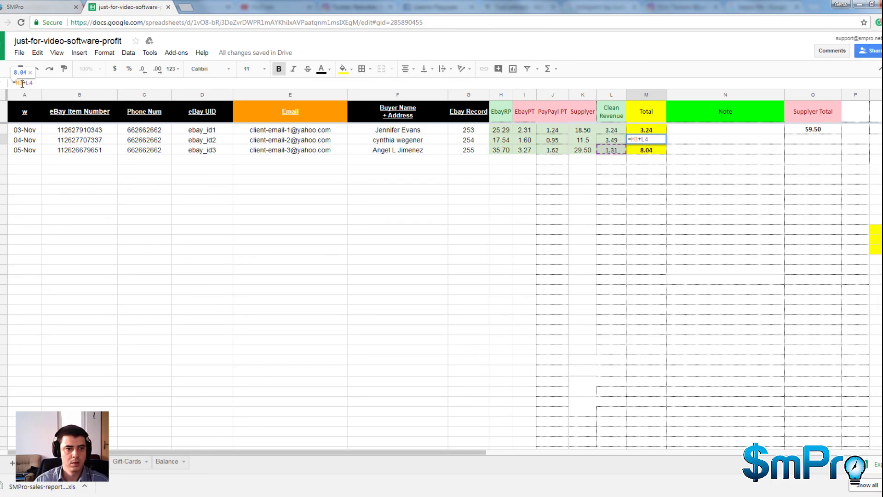
{"action": "key", "text": "BackSpace"}
{"action": "type", "text": "2"}
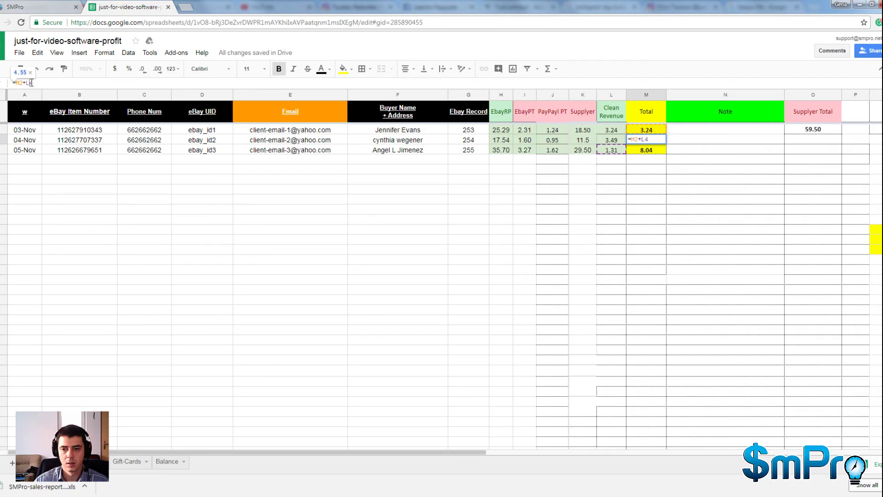
{"action": "key", "text": "BackSpace"}
{"action": "type", "text": "3"}
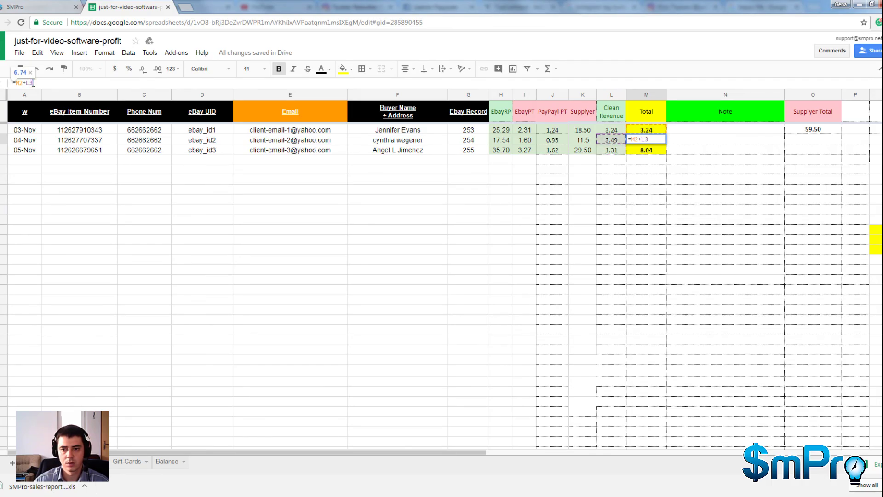
{"action": "key", "text": "Return"}
Step: Examine how the three orders' Total formulas build a running sum from their Clean Revenue cells
{"action": "left_click", "coordinate": [656, 130]}
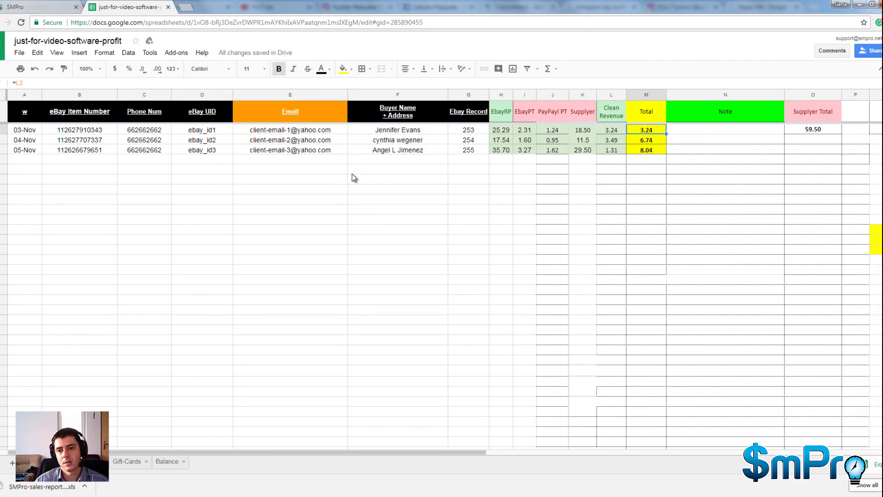
{"action": "left_click", "coordinate": [622, 229]}
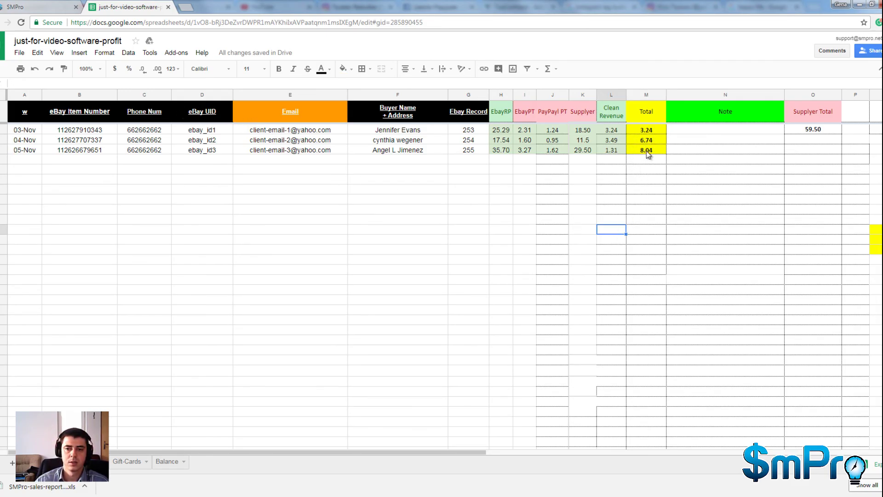
{"action": "left_click", "coordinate": [650, 133]}
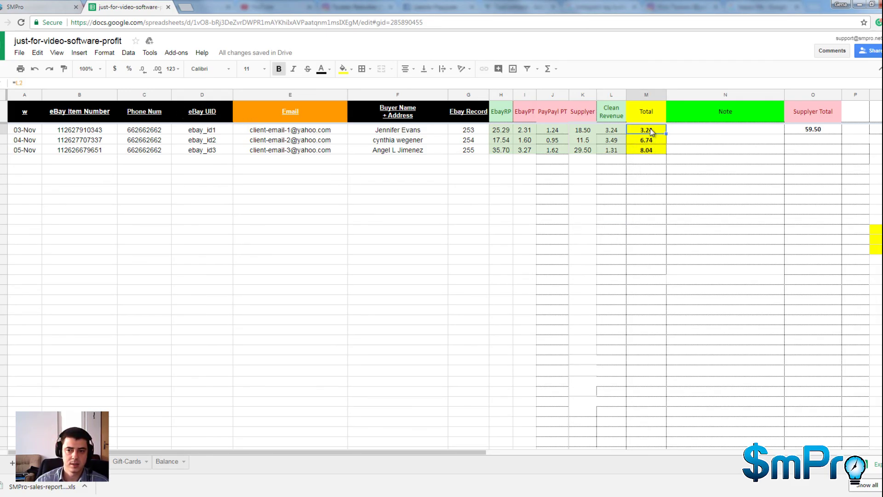
{"action": "left_click", "coordinate": [616, 131]}
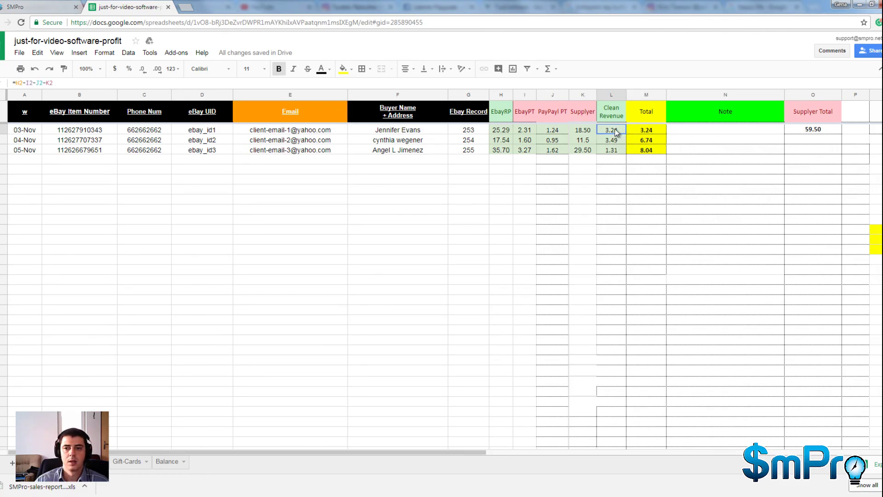
{"action": "left_click", "coordinate": [648, 142]}
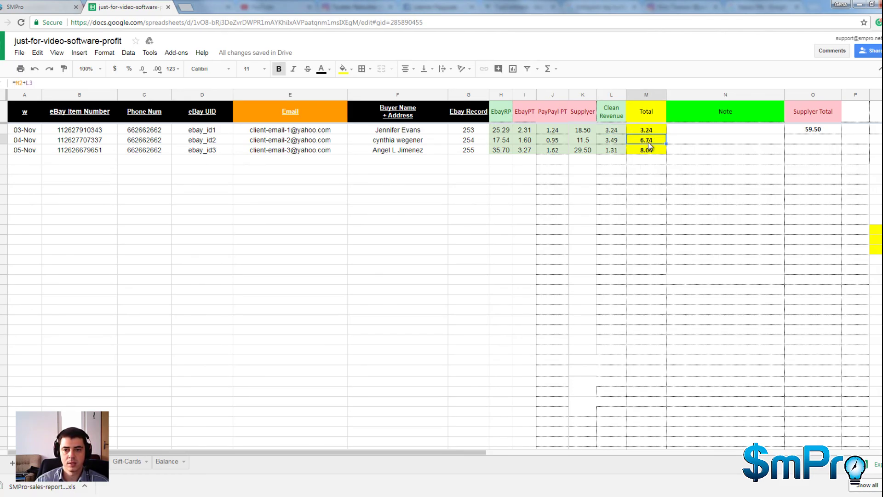
{"action": "left_click", "coordinate": [648, 134]}
{"action": "left_click", "coordinate": [621, 141]}
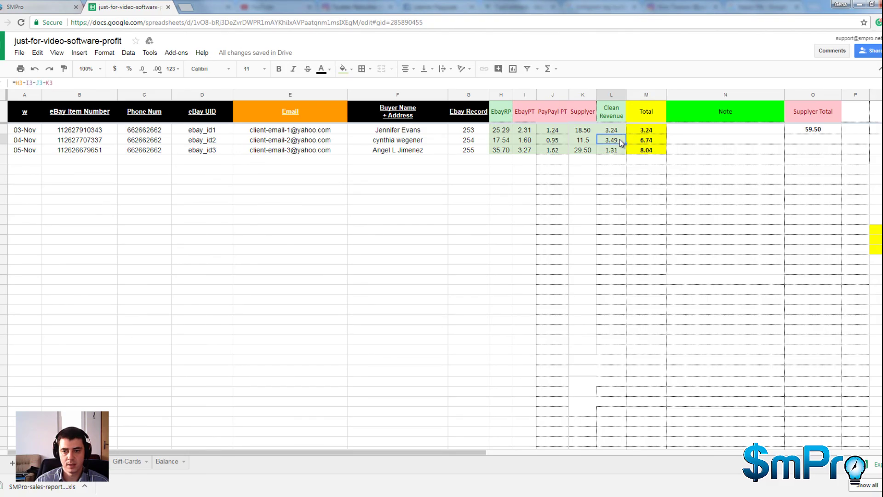
{"action": "left_click", "coordinate": [655, 155]}
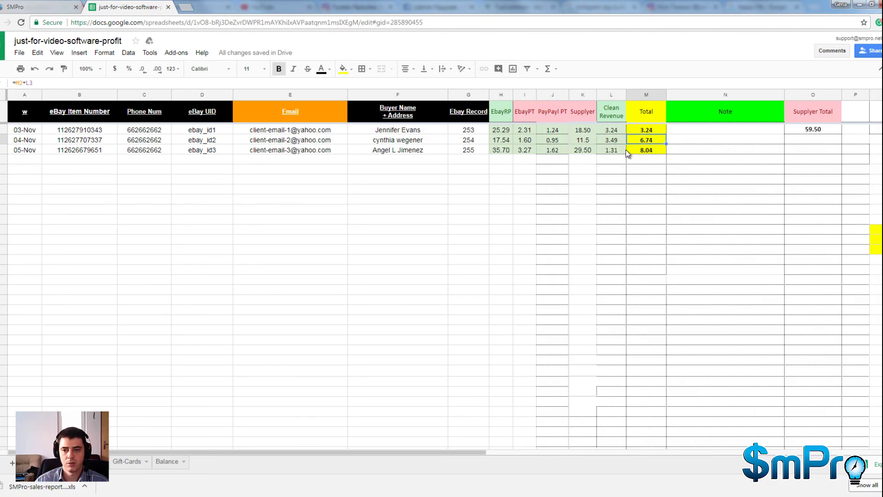
{"action": "left_click", "coordinate": [622, 151]}
Step: Fill the 05-Nov order's Total formula down through the next six rows
{"action": "left_click", "coordinate": [659, 151]}
{"action": "left_click_drag", "start_coordinate": [666, 152], "coordinate": [671, 216]}
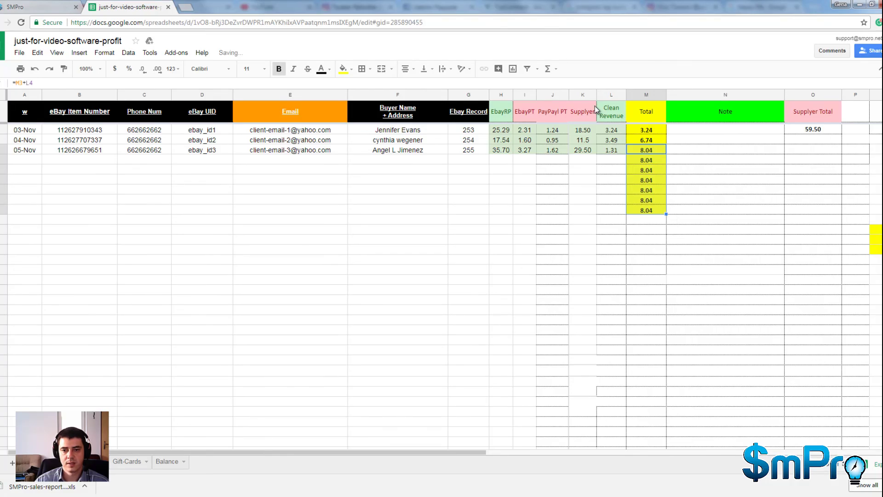
Step: Fill the 05-Nov order's PayPal fee formula down through the next six rows
{"action": "left_click", "coordinate": [504, 161]}
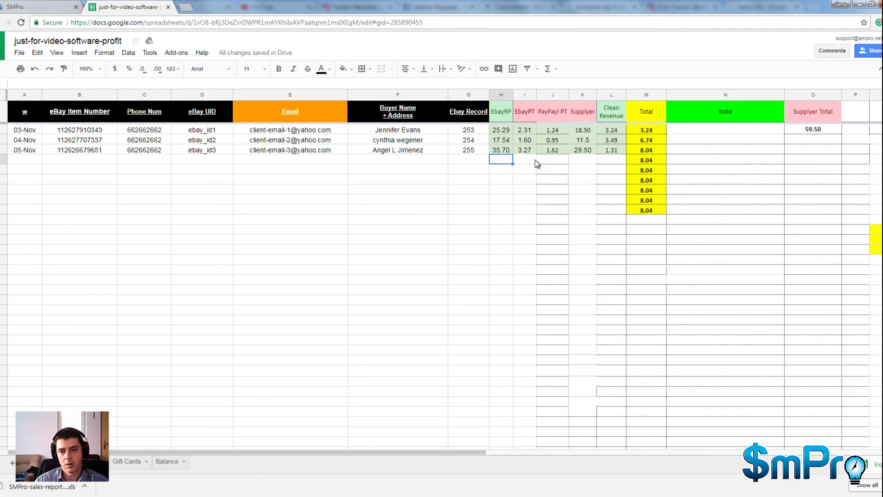
{"action": "left_click", "coordinate": [554, 160]}
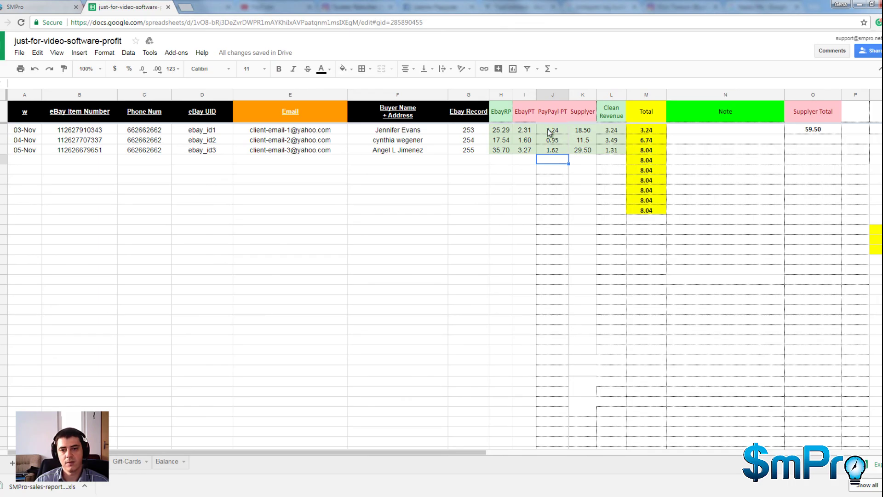
{"action": "left_click", "coordinate": [532, 165]}
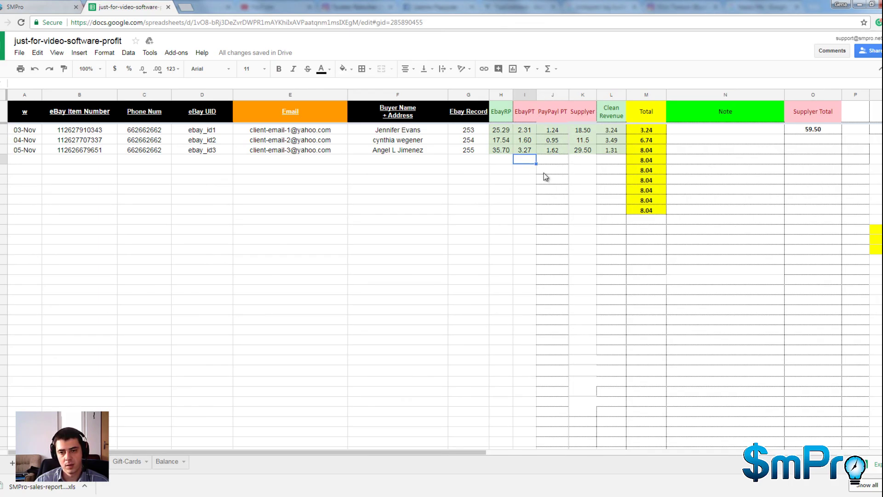
{"action": "left_click", "coordinate": [582, 159]}
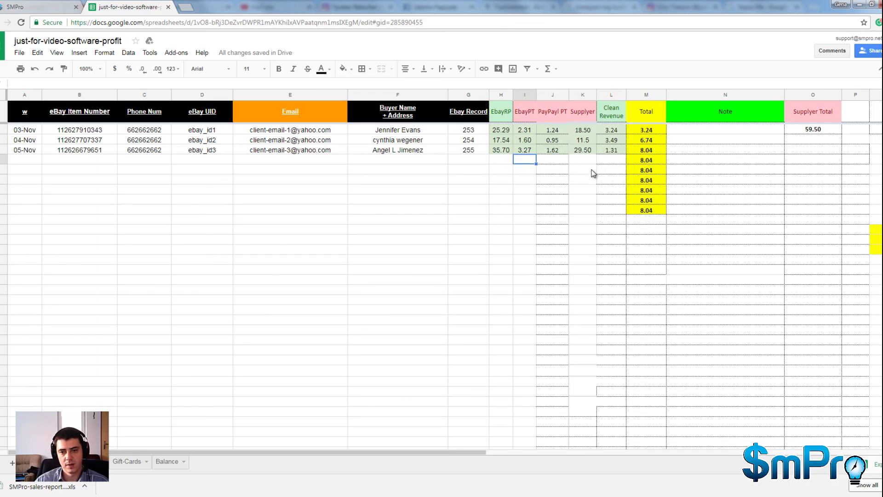
{"action": "left_click", "coordinate": [554, 151]}
{"action": "left_click_drag", "start_coordinate": [572, 213], "coordinate": [572, 214]}
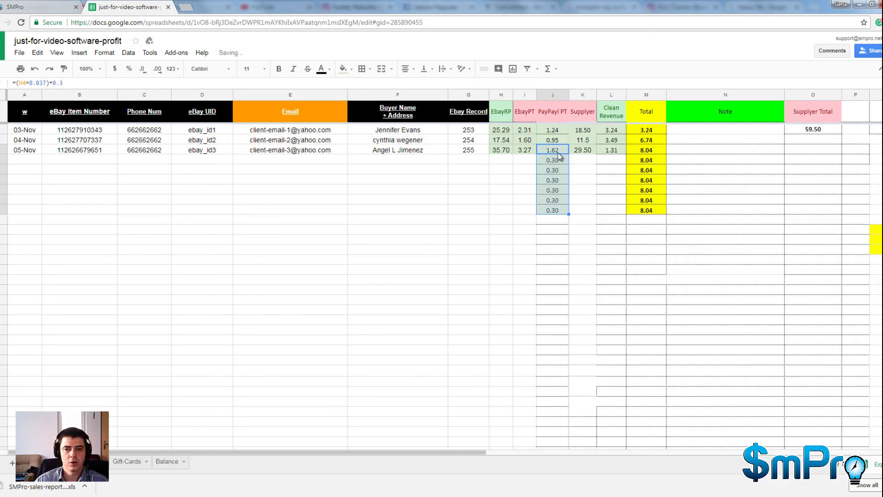
Step: Enter sample values in the empty row below the 05-Nov order: 20 for EbayRP and 2 for EbayPT
{"action": "left_click", "coordinate": [582, 160]}
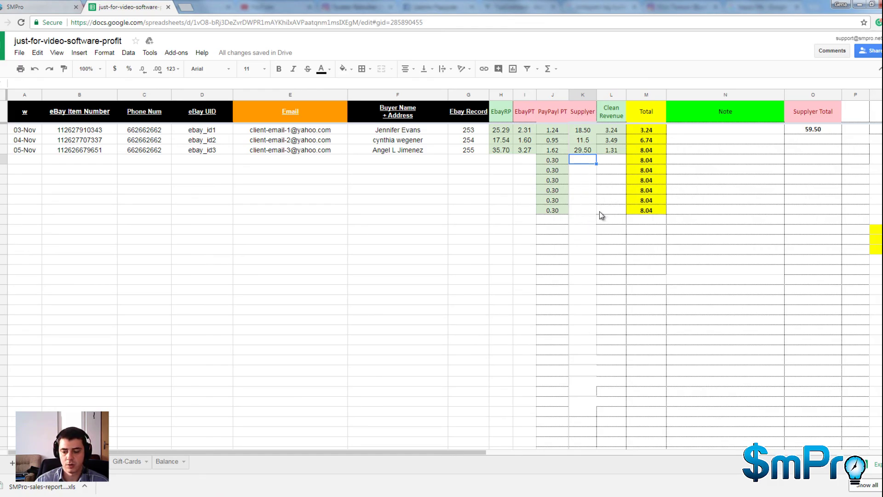
{"action": "key", "text": "Left"}
{"action": "key", "text": "Left"}
{"action": "key", "text": "Left"}
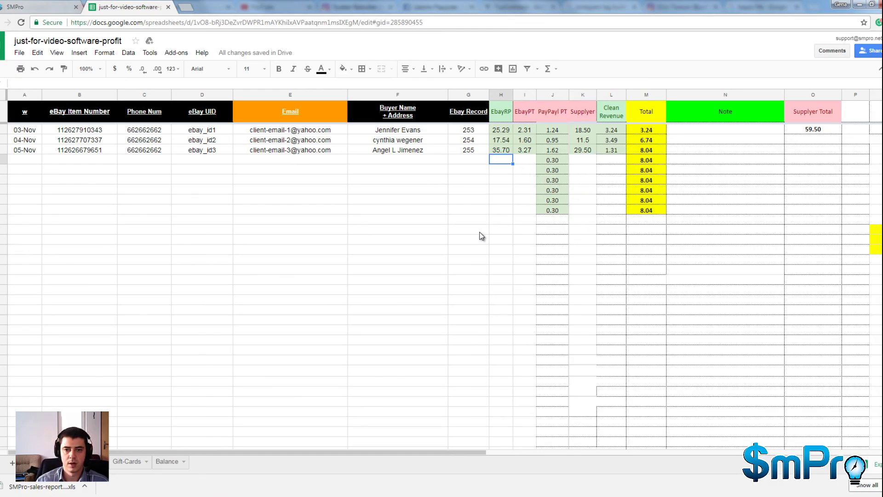
{"action": "type", "text": "20"}
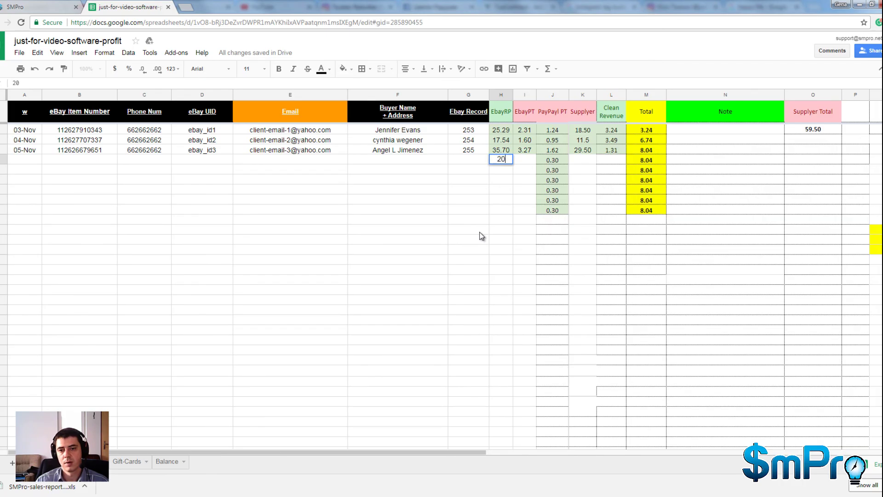
{"action": "key", "text": "Return"}
{"action": "key", "text": "Up"}
{"action": "key", "text": "Right"}
{"action": "type", "text": "2"}
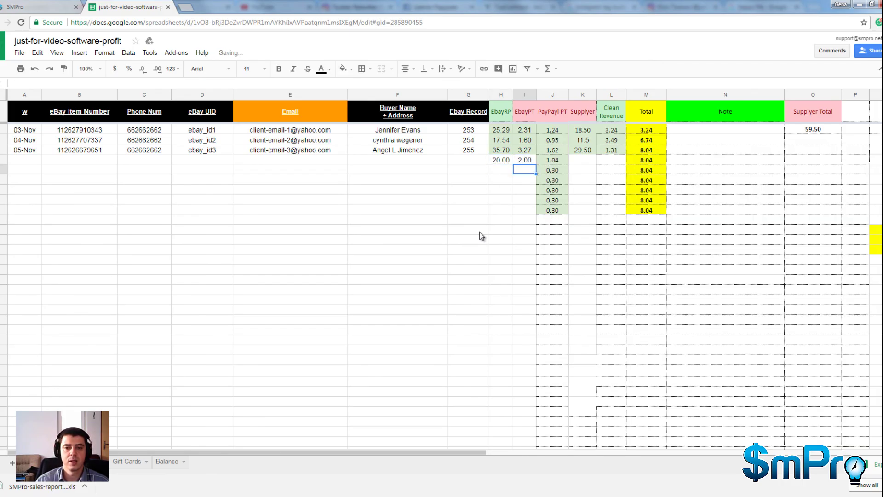
Step: Enter a sample Supplyer cost of 17 in the row below the 05-Nov order
{"action": "key", "text": "Right"}
{"action": "key", "text": "Right"}
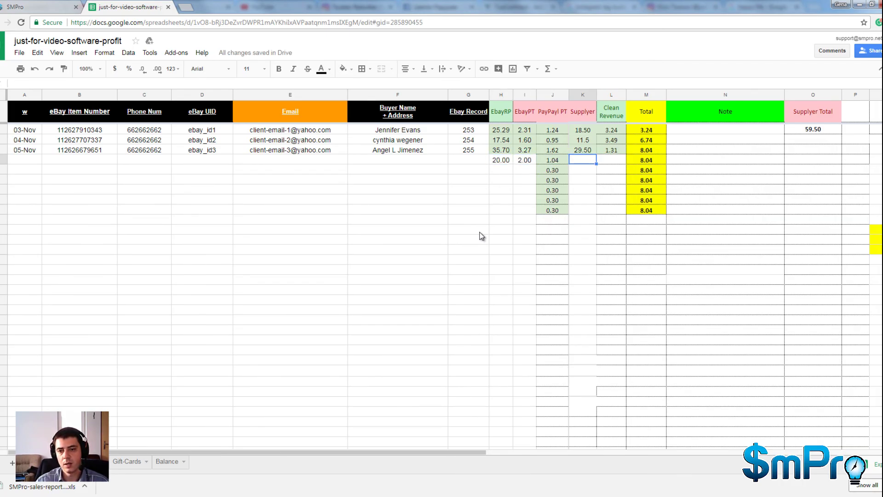
{"action": "type", "text": "17"}
{"action": "key", "text": "Return"}
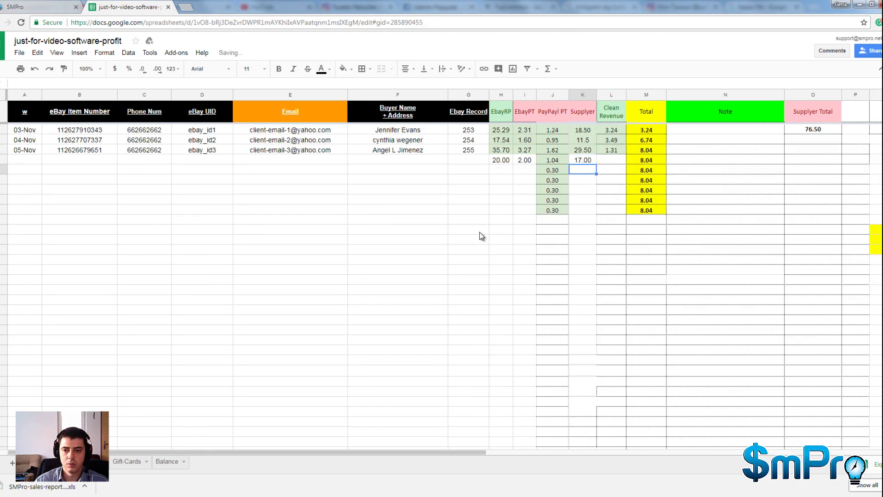
Step: Fill the 05-Nov order's Clean Revenue formula down through the next six rows
{"action": "left_click", "coordinate": [625, 152]}
{"action": "left_click_drag", "start_coordinate": [626, 155], "coordinate": [625, 213]}
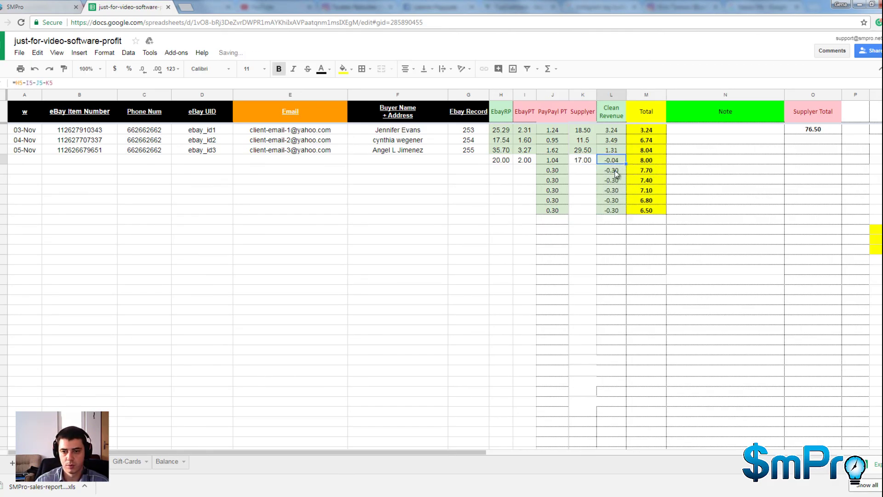
Step: Set the sample row's Supplyer cost to 16
{"action": "key", "text": "Left"}
{"action": "key", "text": "Down"}
{"action": "type", "text": "16"}
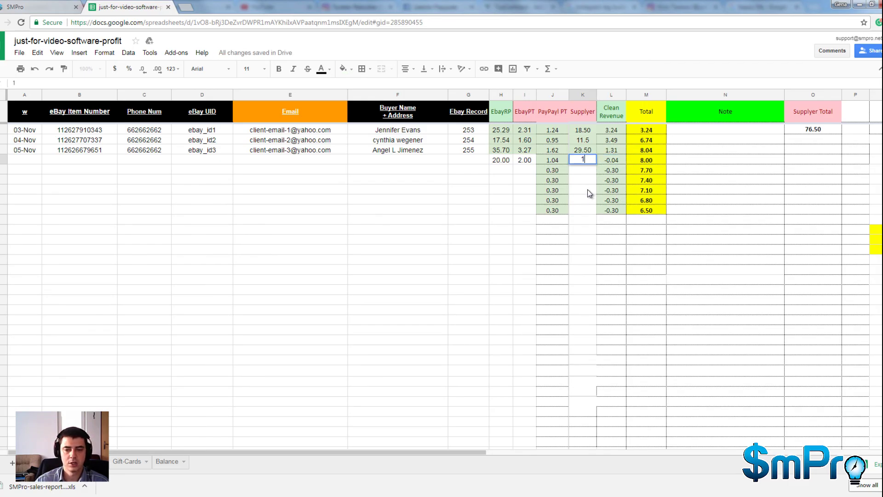
{"action": "key", "text": "Return"}
Step: Examine the sample row's Clean Revenue and review the eBay, PayPal fee and Clean Revenue columns it depends on
{"action": "left_click", "coordinate": [613, 160]}
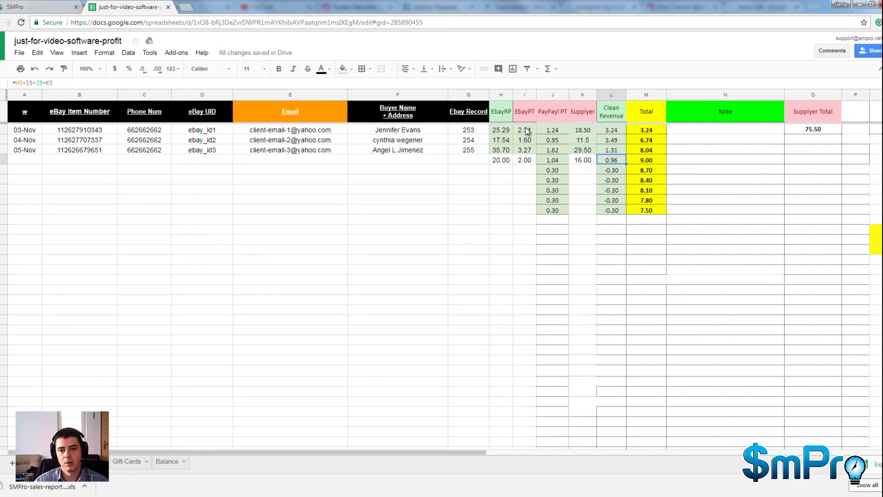
{"action": "left_click_drag", "start_coordinate": [501, 130], "coordinate": [520, 217]}
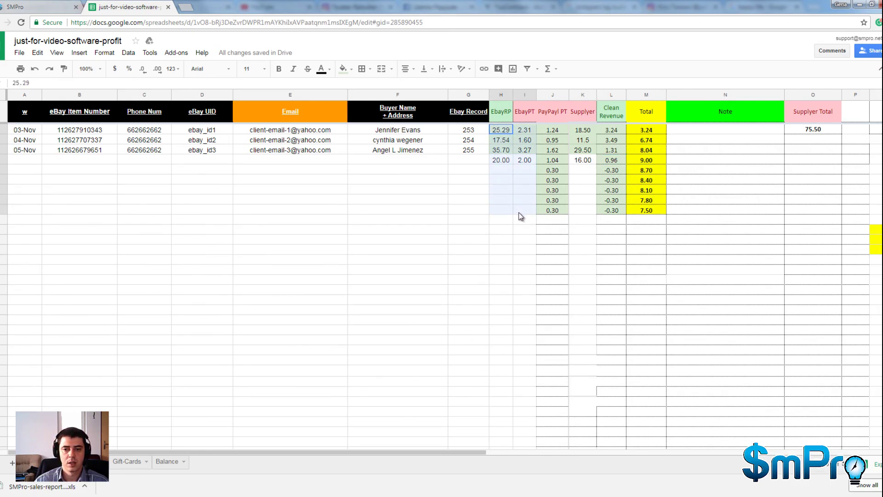
{"action": "left_click_drag", "start_coordinate": [557, 130], "coordinate": [562, 211]}
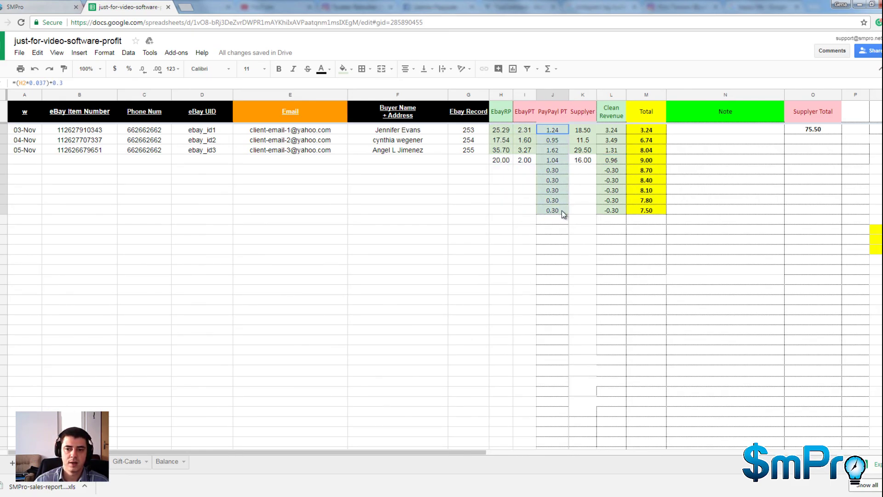
{"action": "left_click", "coordinate": [616, 131]}
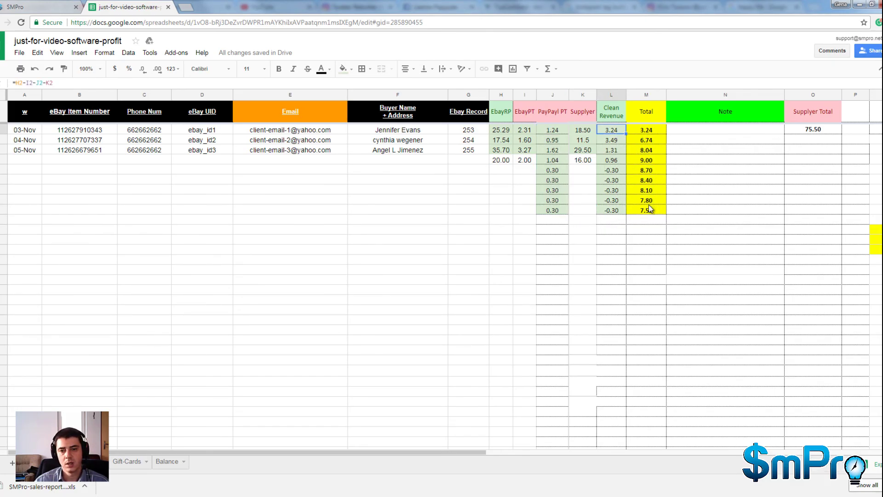
Step: Clear the sample EbayRP, EbayPT and Supplyer values from the row below the 05-Nov order
{"action": "left_click", "coordinate": [590, 162]}
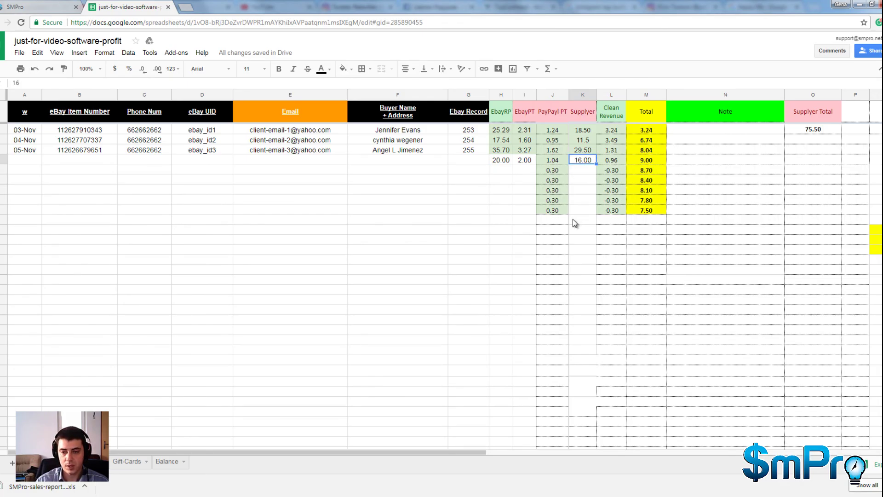
{"action": "left_click_drag", "start_coordinate": [524, 159], "coordinate": [499, 161]}
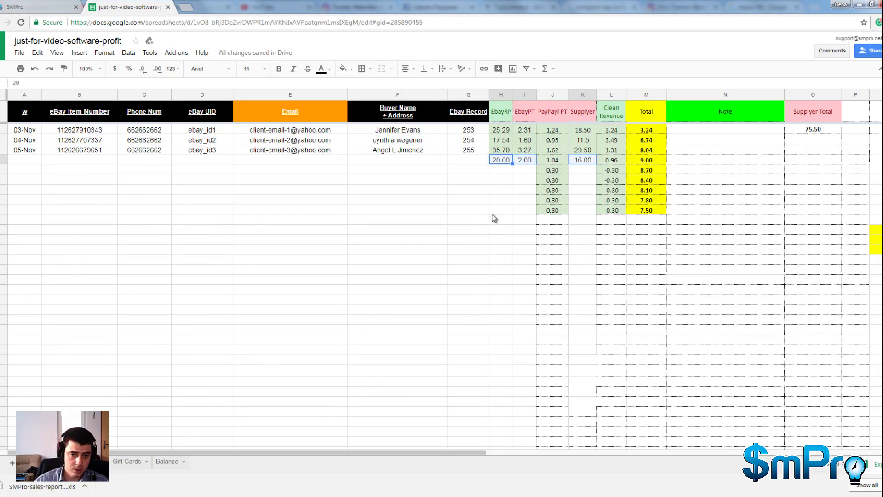
{"action": "key", "text": "Delete"}
{"action": "left_click", "coordinate": [492, 221]}
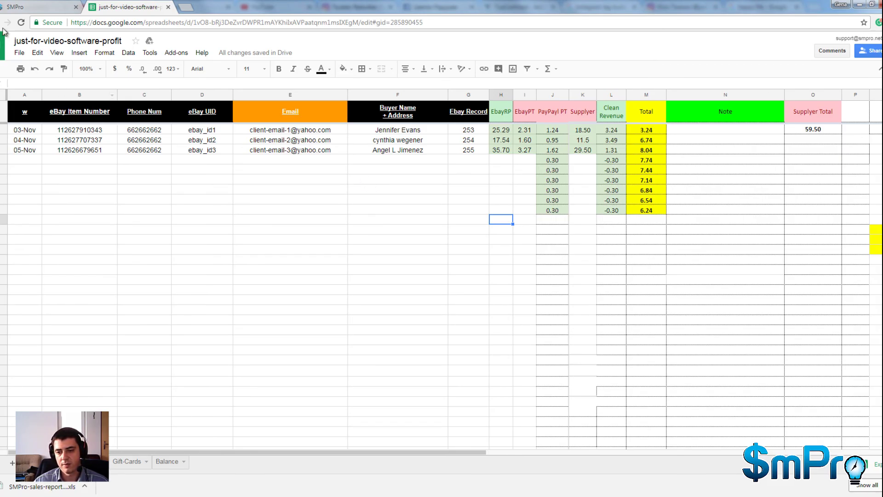
Step: Switch to the SMPro Sales Report page, view the support chat's message form and close it
{"action": "left_click", "coordinate": [9, 6]}
{"action": "left_click", "coordinate": [866, 450]}
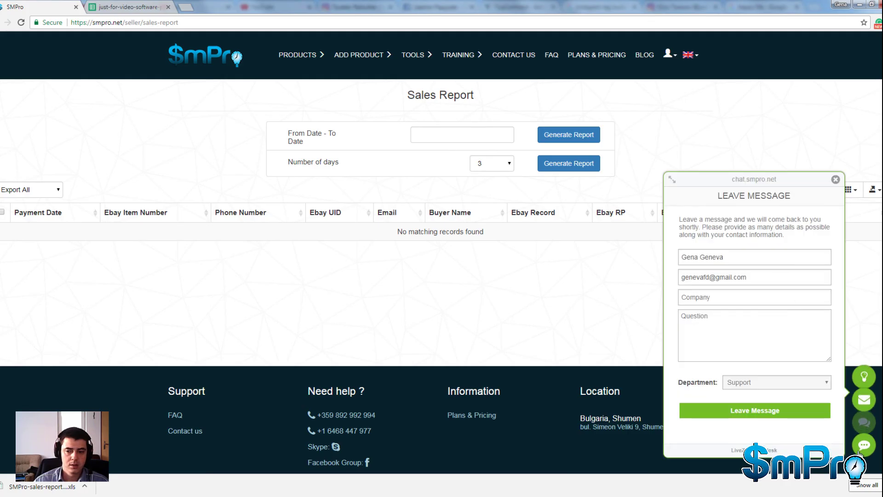
{"action": "left_click", "coordinate": [836, 180]}
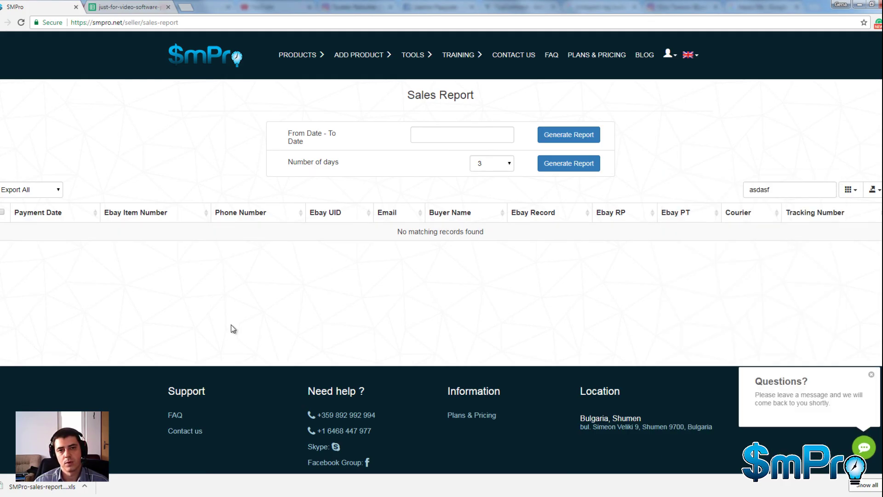